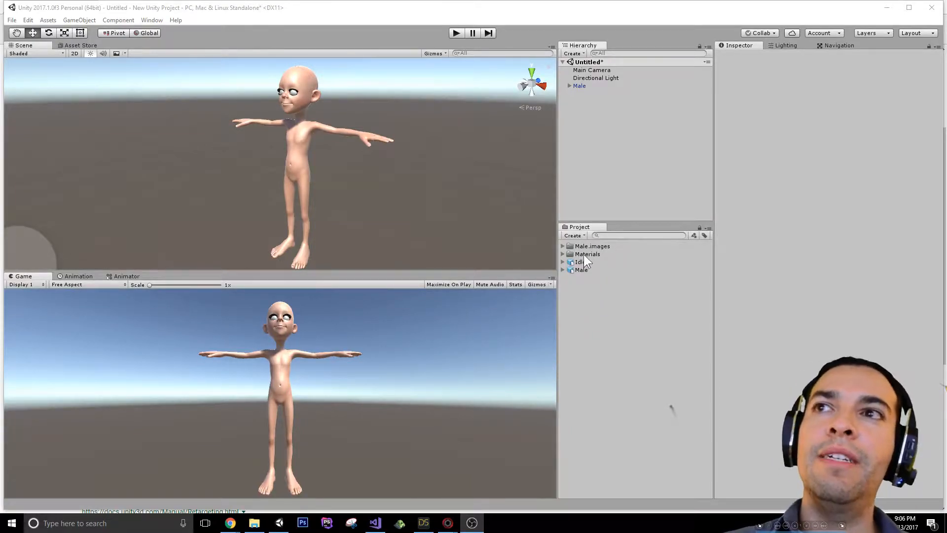
# Examine the contents of the project's Male.images and Materials folders
pyautogui.click(563, 246)
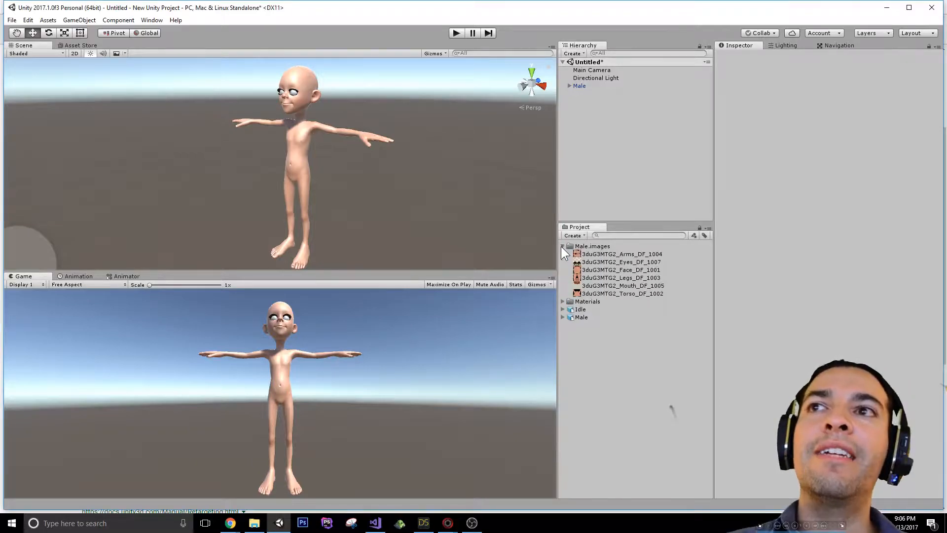
pyautogui.click(562, 246)
pyautogui.click(562, 255)
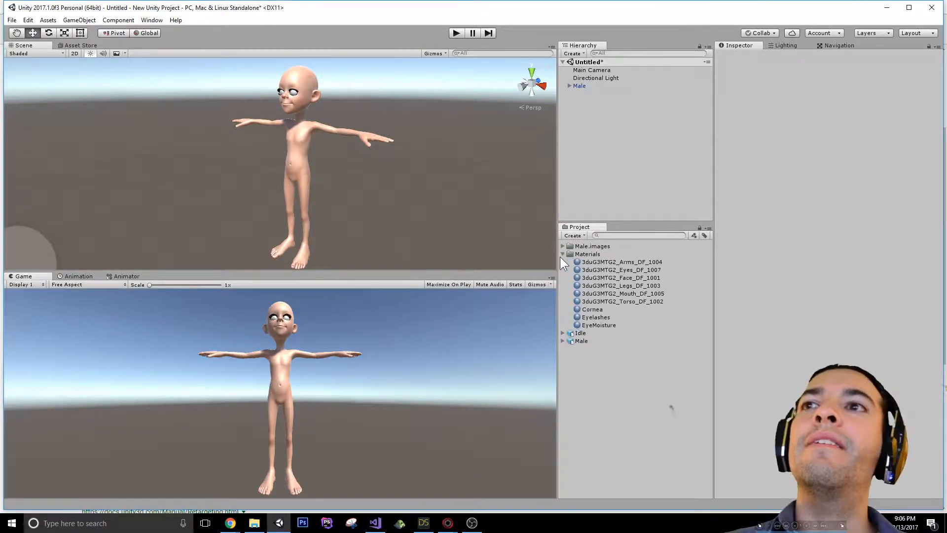
pyautogui.click(563, 254)
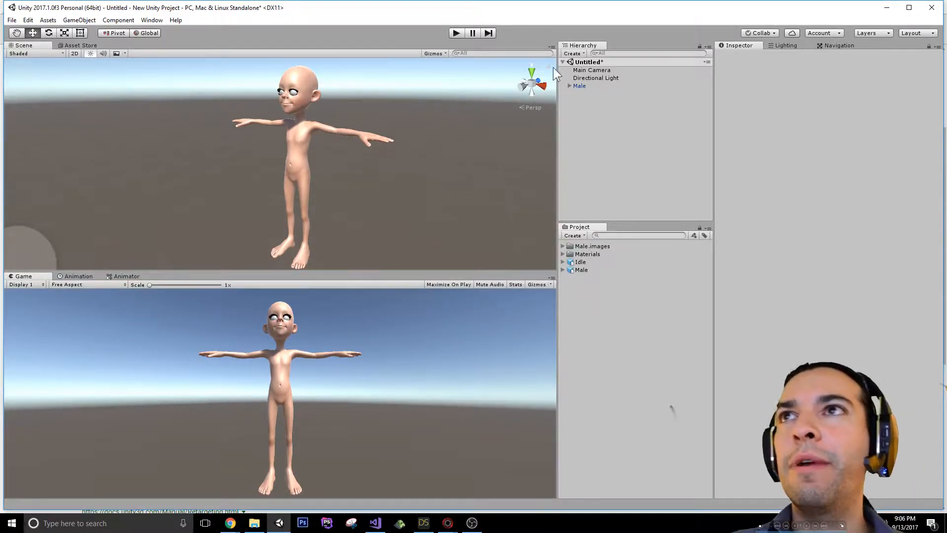
# Select the Genesis3Male.Shape mesh inside the Male object and compare its assigned materials with the project's Materials folder
pyautogui.click(581, 86)
pyautogui.click(567, 87)
pyautogui.press('Down')
pyautogui.press('Right')
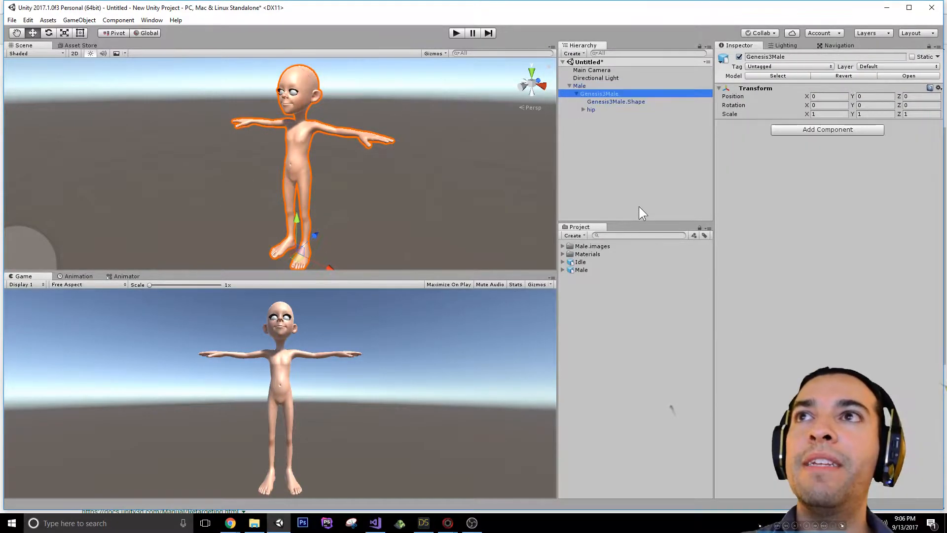
pyautogui.press('Down')
pyautogui.scroll(-5, 765, 335)
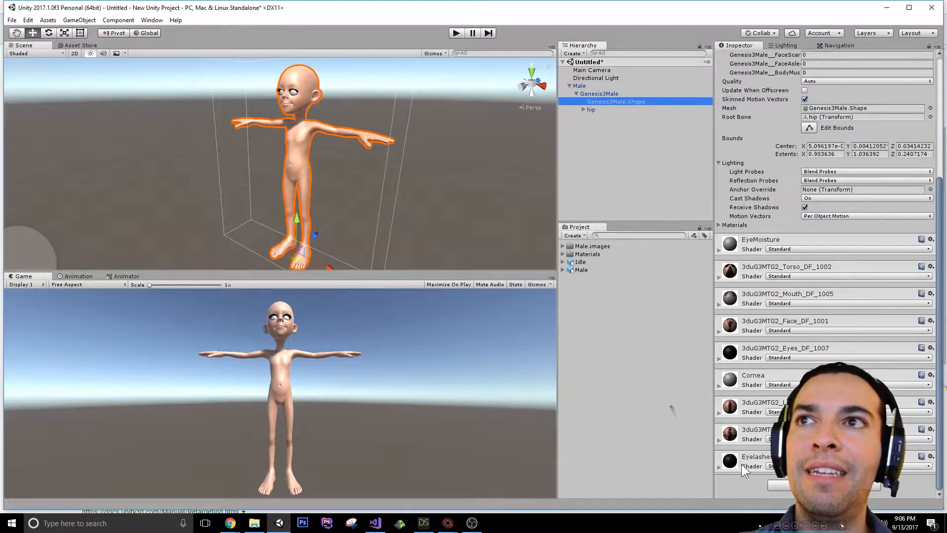
pyautogui.click(562, 253)
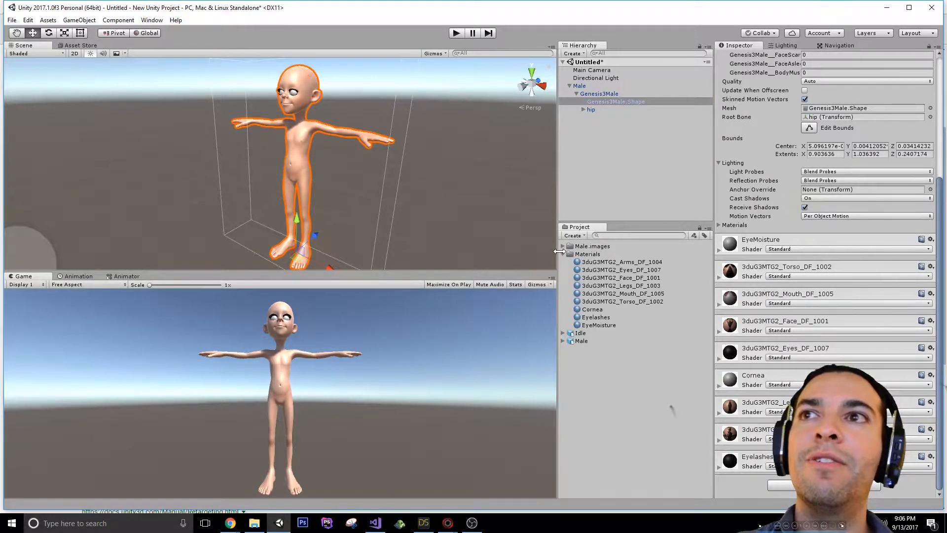
pyautogui.click(562, 254)
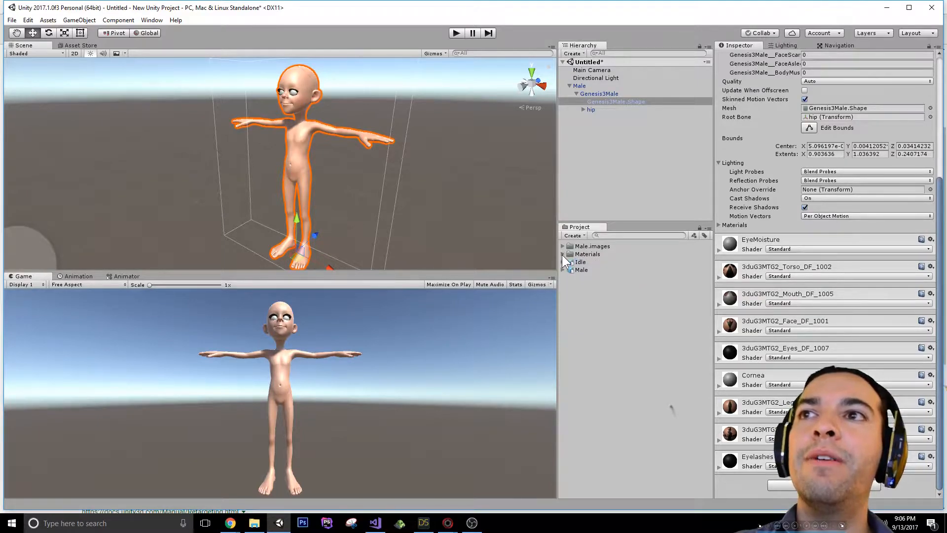
# Set the EyeMoisture material's rendering mode to Transparent and its albedo alpha to 0
pyautogui.click(719, 250)
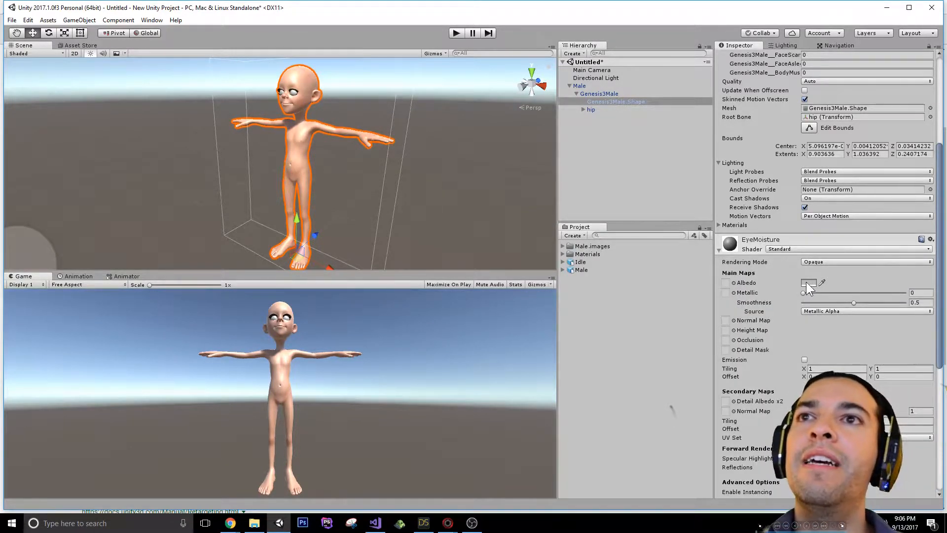
pyautogui.click(810, 262)
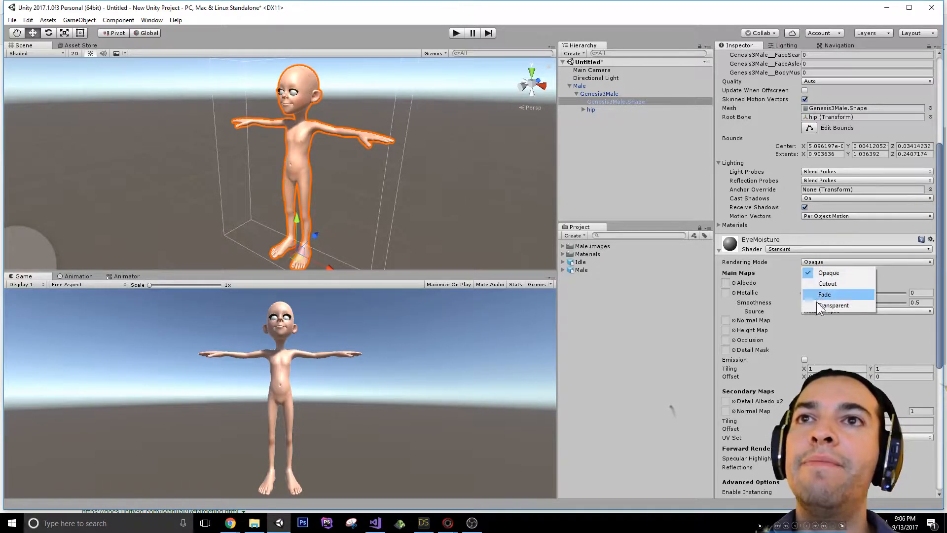
pyautogui.click(829, 306)
pyautogui.click(807, 282)
pyautogui.moveTo(84, 177); pyautogui.dragTo(23, 178)
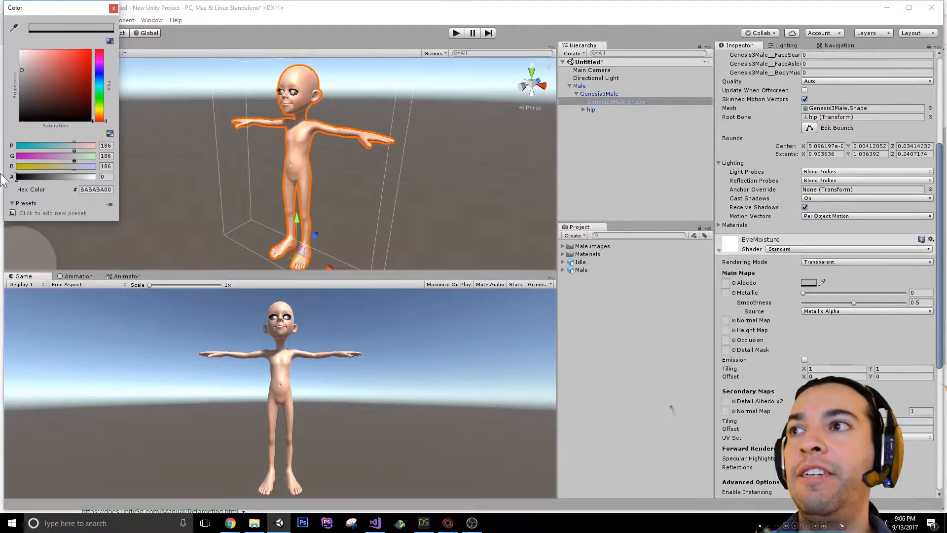
pyautogui.click(112, 9)
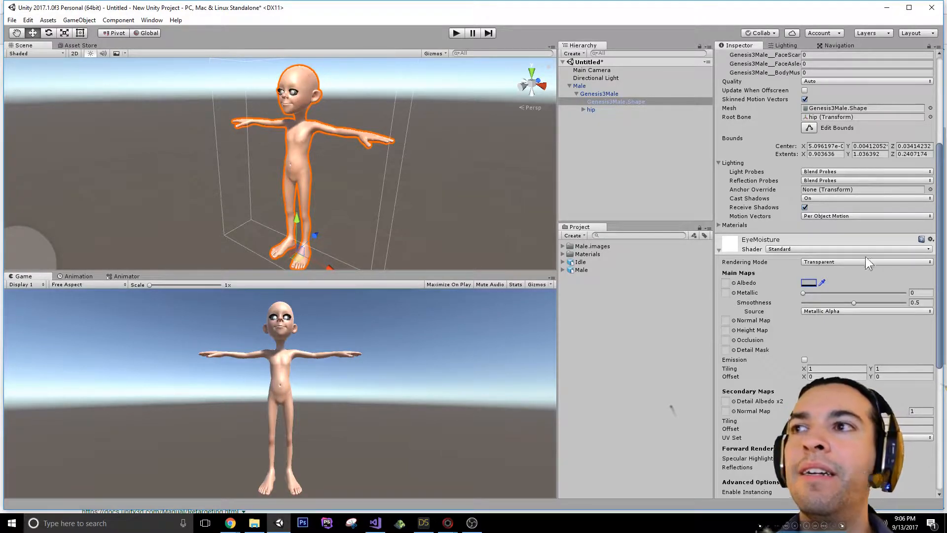
pyautogui.click(719, 250)
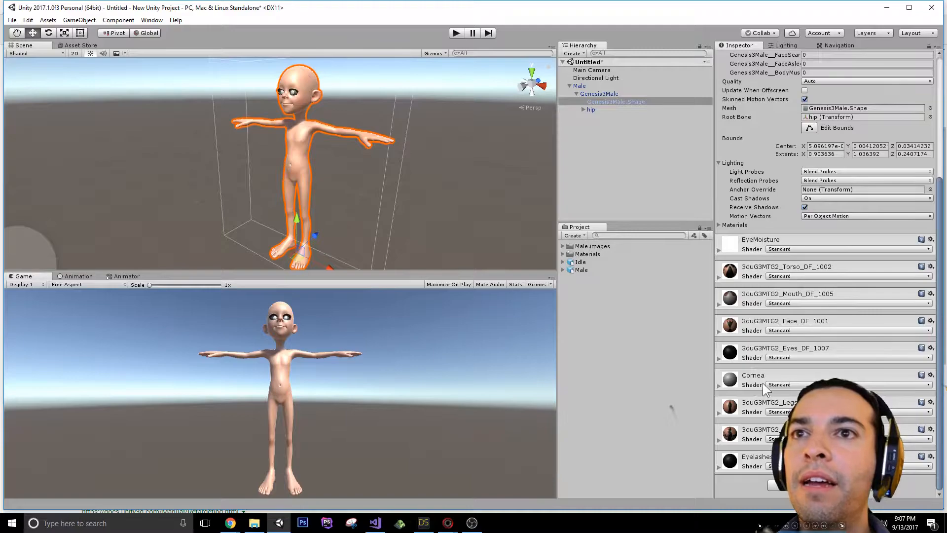
# Make the Cornea material see-through by changing its rendering mode and setting its albedo alpha to 0
pyautogui.click(720, 386)
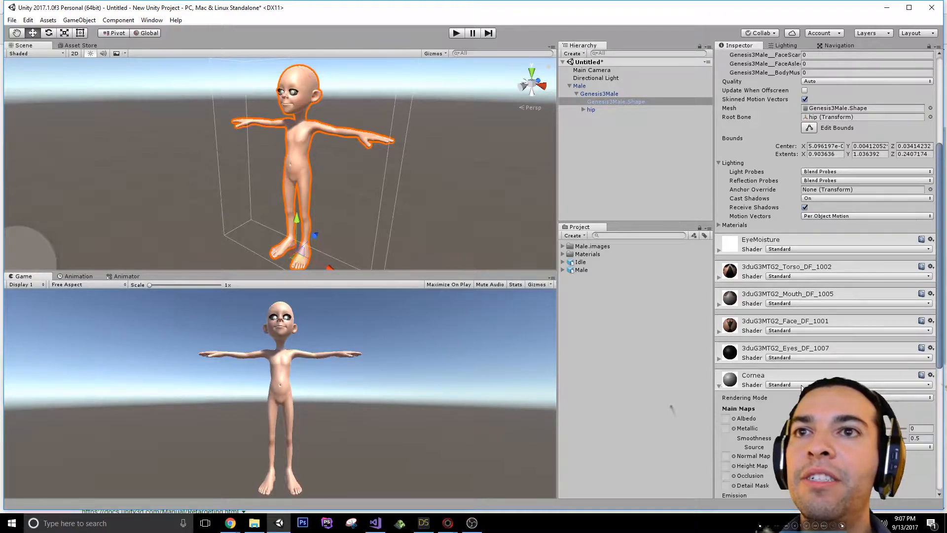
pyautogui.click(801, 385)
pyautogui.moveTo(802, 382)
pyautogui.click(796, 399)
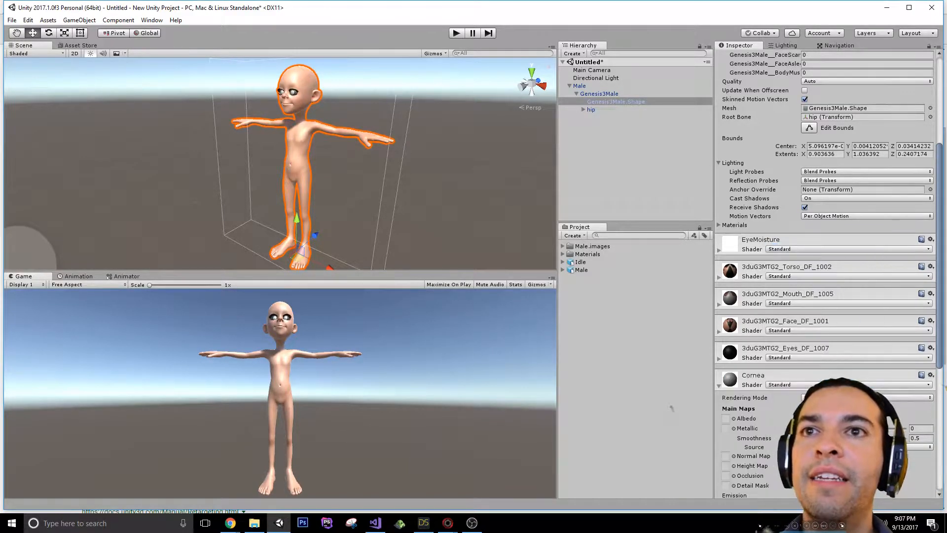
pyautogui.click(815, 419)
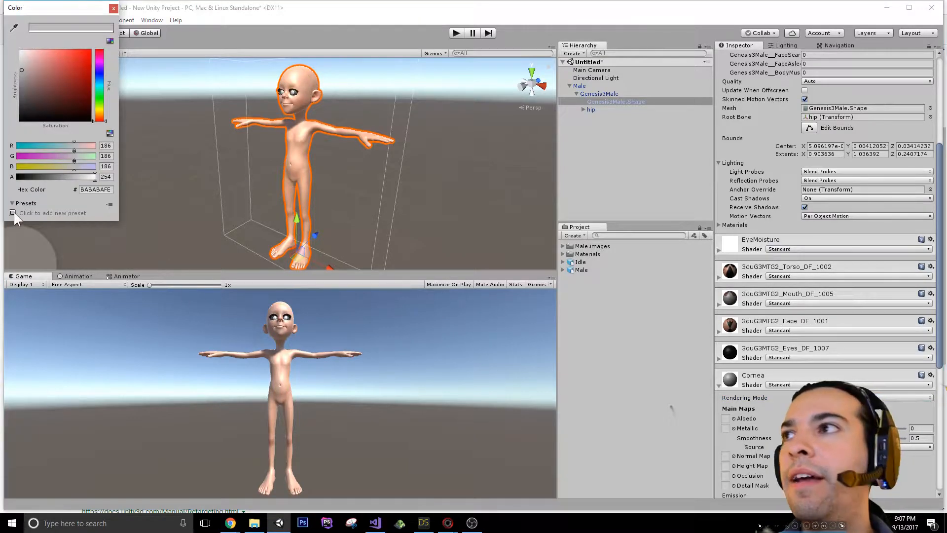
pyautogui.moveTo(51, 177); pyautogui.dragTo(15, 177)
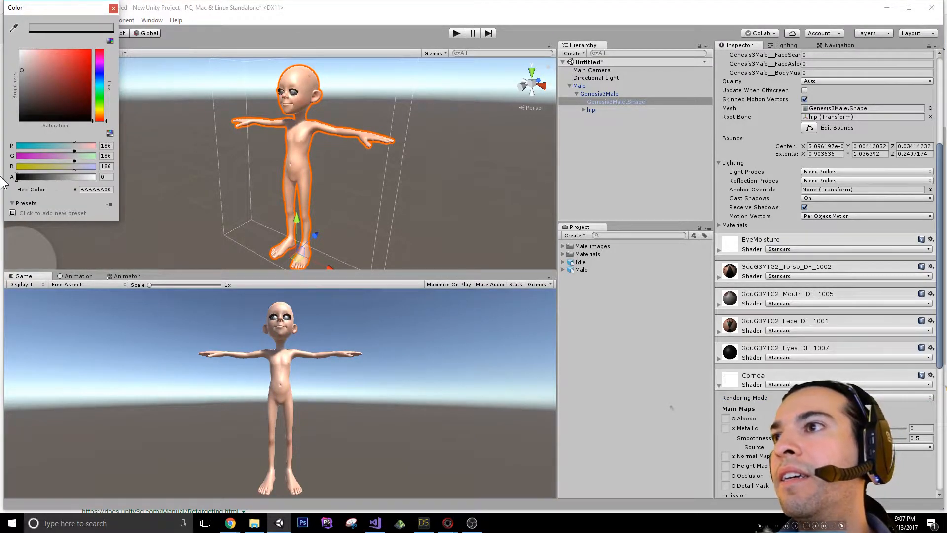
pyautogui.click(113, 8)
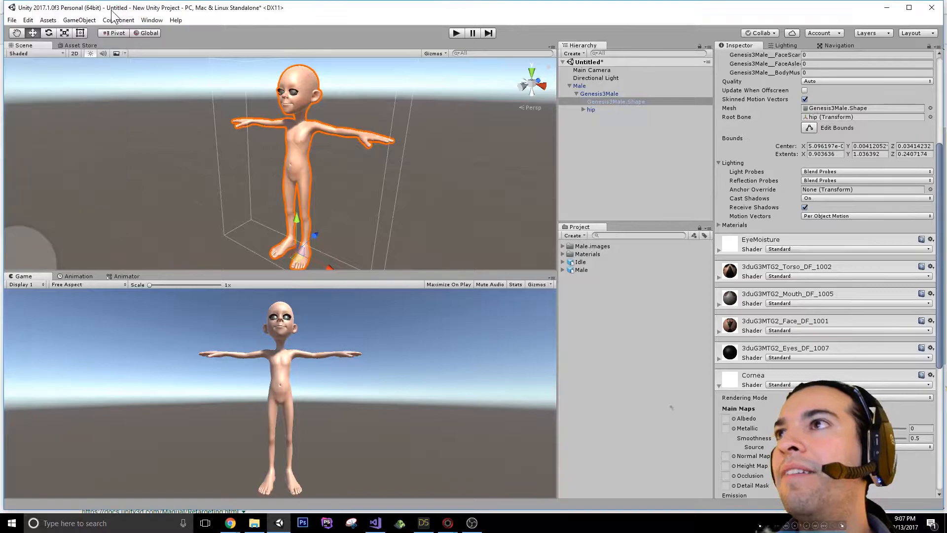
pyautogui.click(718, 385)
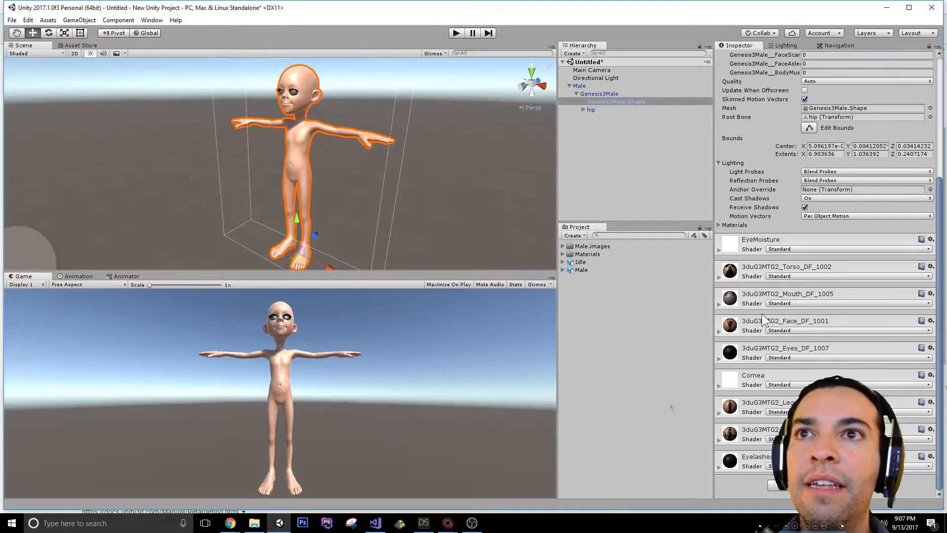
# Change the albedo colour of the 3duG3MTG2_Eyes_DF_1007 material to white (FFFFFFFF)
pyautogui.click(753, 350)
pyautogui.click(815, 392)
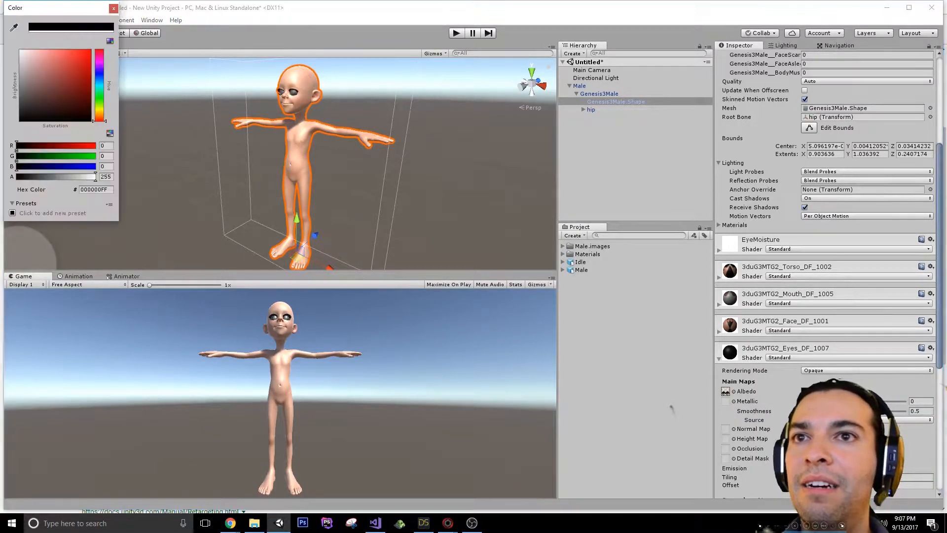
pyautogui.moveTo(79, 99); pyautogui.dragTo(21, 51)
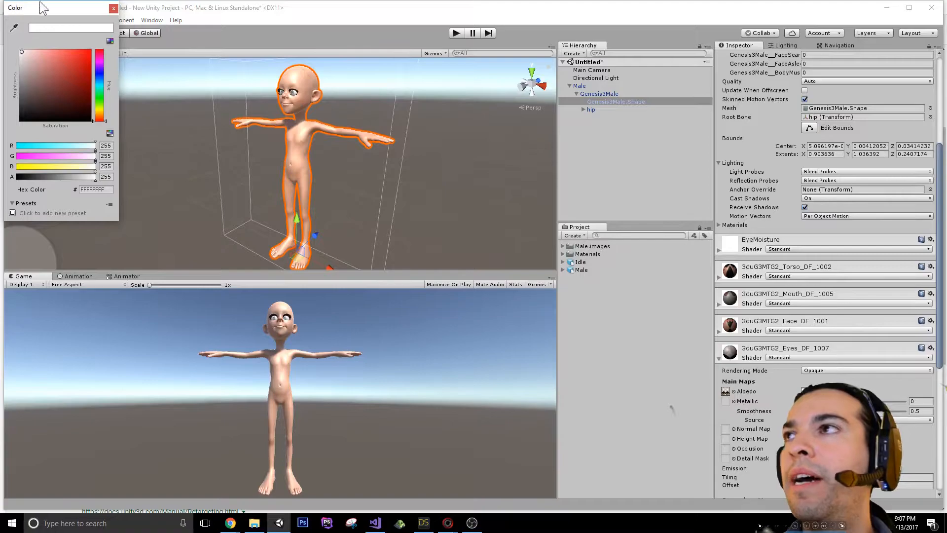
pyautogui.click(113, 9)
# Try a smoothness of 0 on the eyes material and inspect the character's eyes up close
pyautogui.scroll(4, 296, 79)
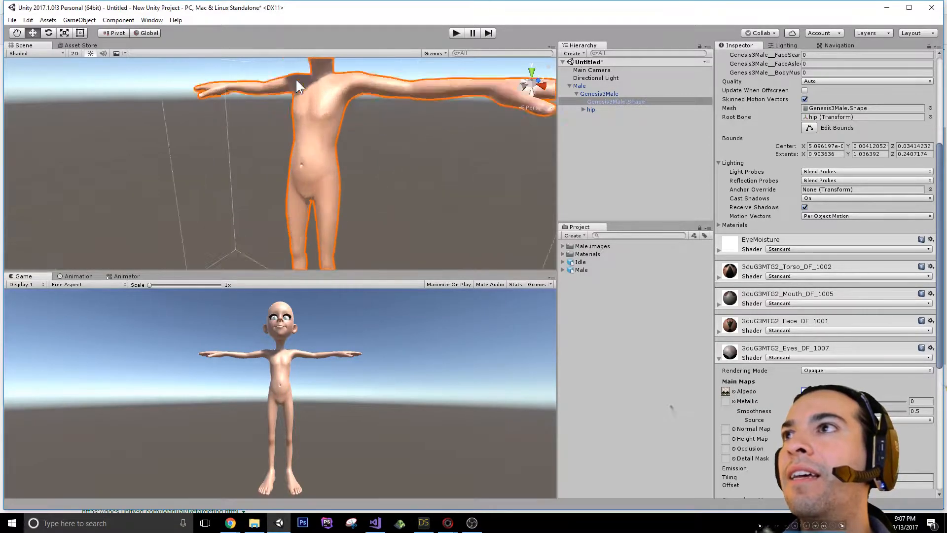
pyautogui.moveTo(420, 150); pyautogui.dragTo(414, 200, button='middle')
pyautogui.moveTo(384, 72); pyautogui.dragTo(371, 167, button='middle')
pyautogui.keyDown('alt'); pyautogui.moveTo(371, 168); pyautogui.dragTo(318, 156); pyautogui.keyUp('alt')
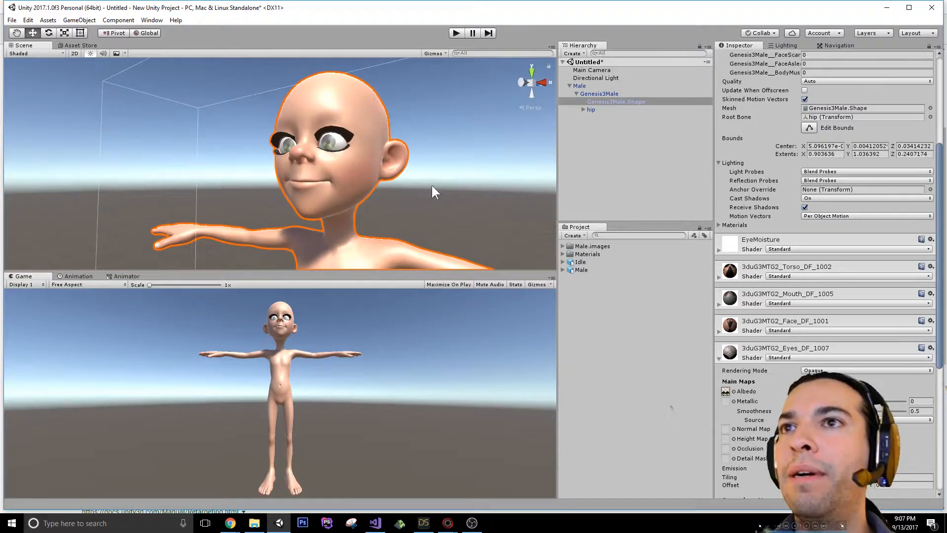
pyautogui.click(915, 411)
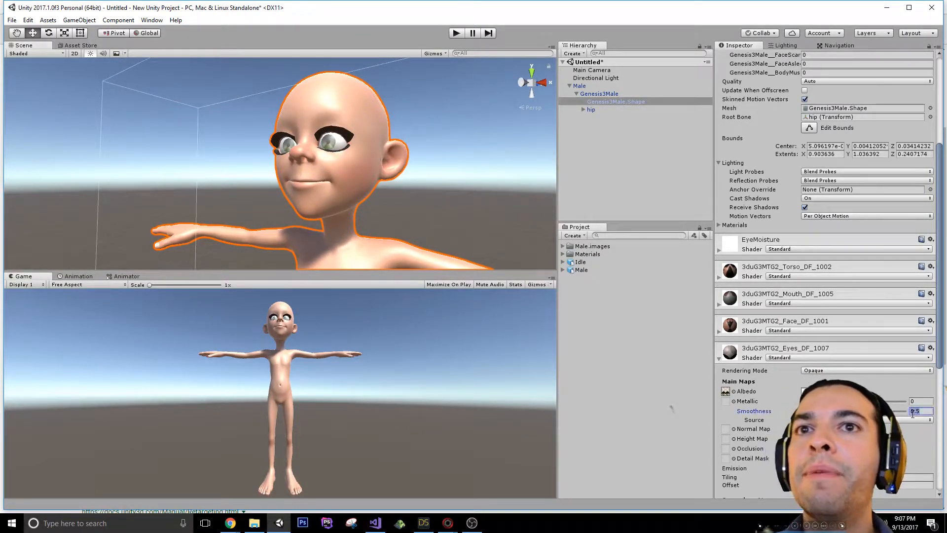
pyautogui.write('0')
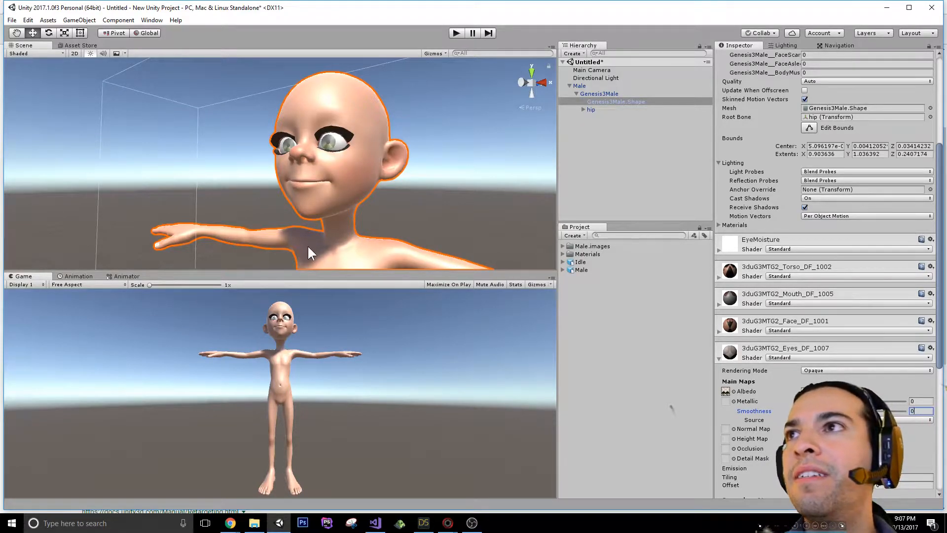
pyautogui.moveTo(426, 232)
pyautogui.keyDown('alt'); pyautogui.mouseDown()
pyautogui.moveTo(390, 229)
pyautogui.moveTo(413, 225)
pyautogui.mouseUp(); pyautogui.keyUp('alt')
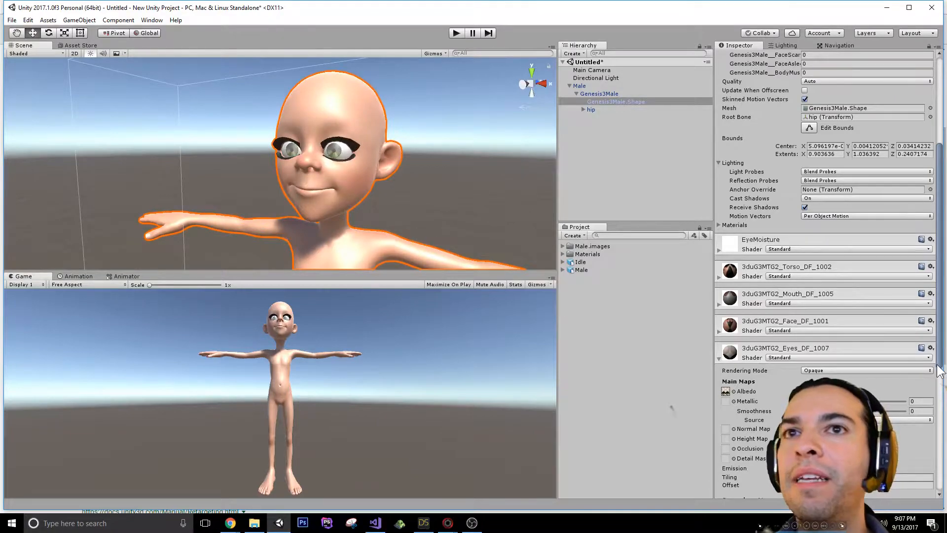
# Set both the metallic and smoothness values of the eyes material to 0.5 and check the eyes from several angles
pyautogui.click(920, 401)
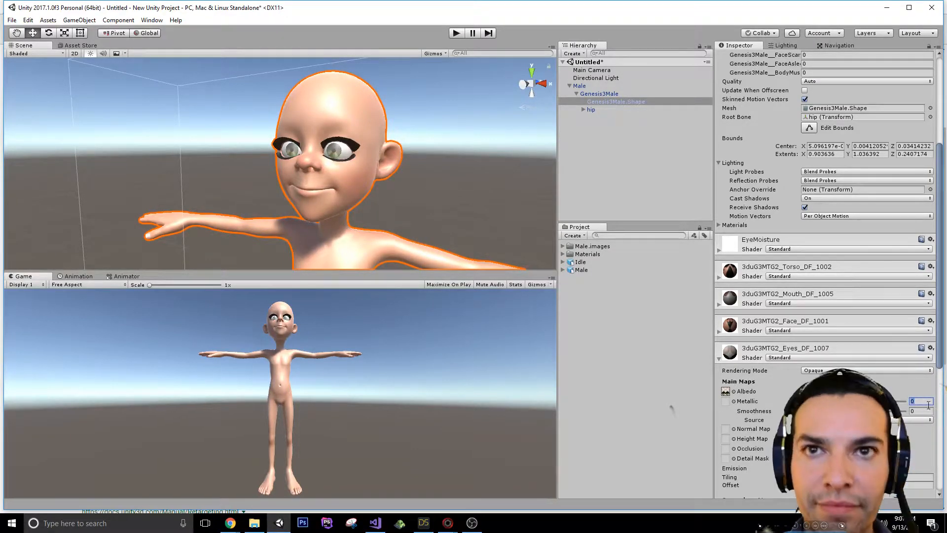
pyautogui.write('0.5')
pyautogui.click(921, 410)
pyautogui.write('0.5')
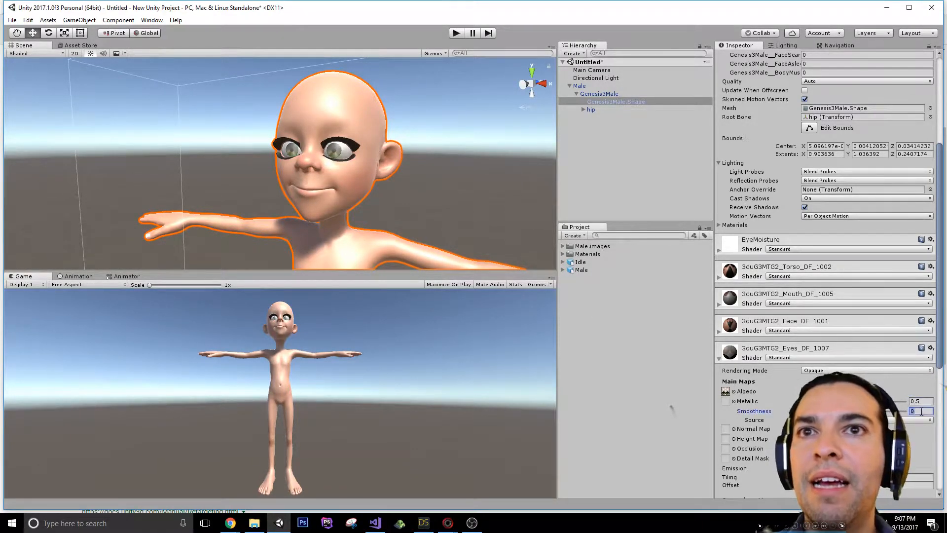
pyautogui.keyDown('alt'); pyautogui.moveTo(261, 217); pyautogui.dragTo(327, 133); pyautogui.keyUp('alt')
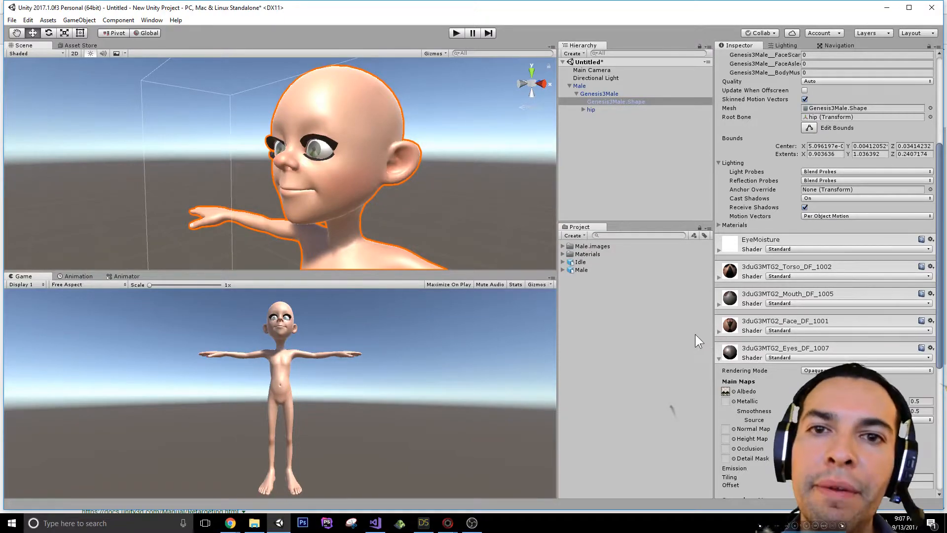
pyautogui.keyDown('alt'); pyautogui.moveTo(257, 220); pyautogui.dragTo(417, 214); pyautogui.keyUp('alt')
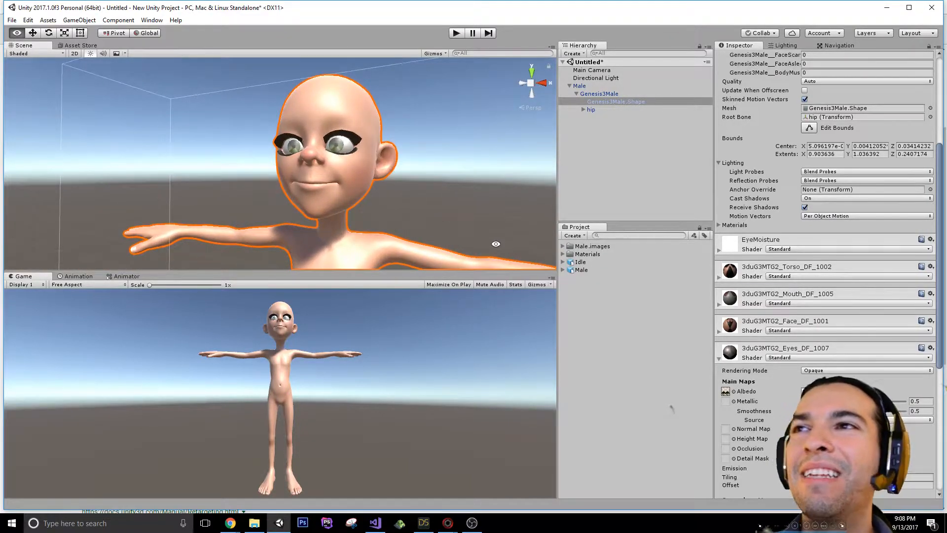
pyautogui.click(718, 357)
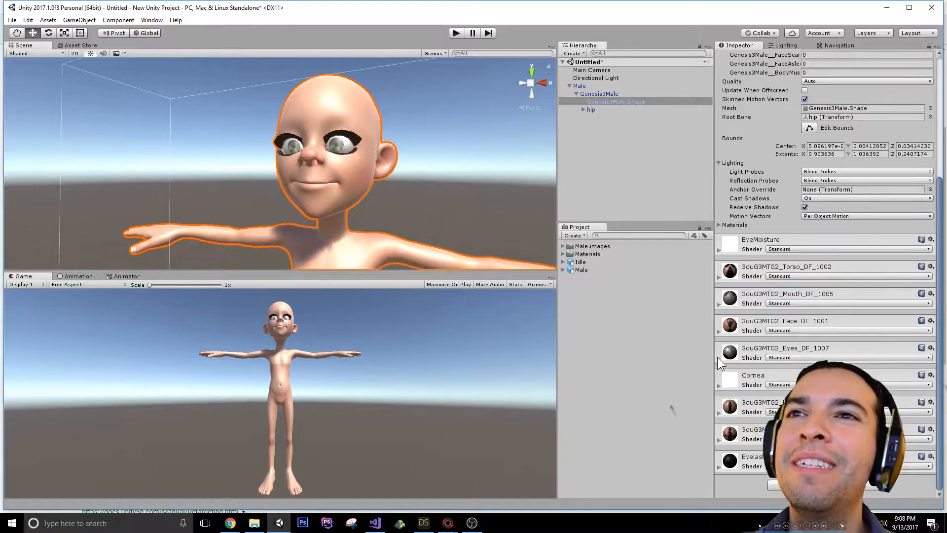
# Hide the eyelashes by setting the Eyelashes material's albedo alpha to 0 and its rendering mode to Cutout
pyautogui.click(719, 467)
pyautogui.scroll(-3, 736, 464)
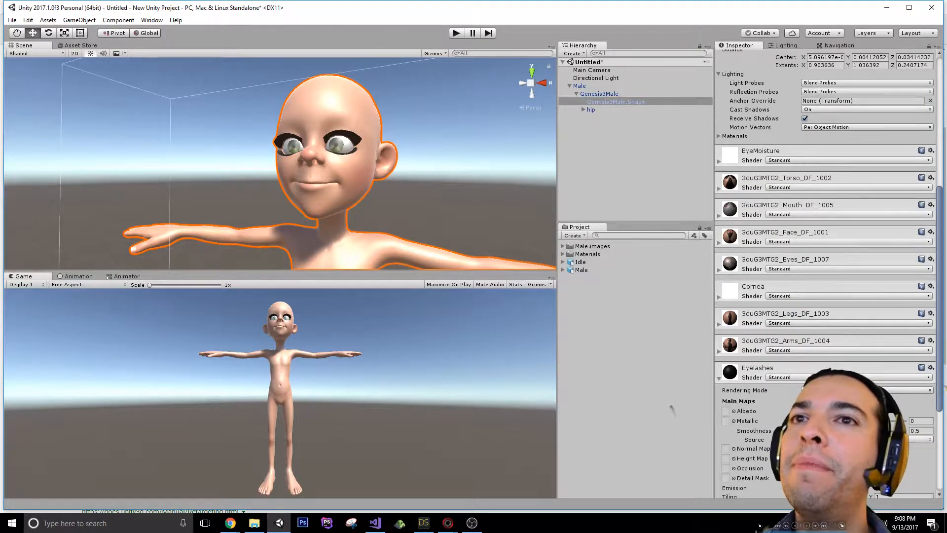
pyautogui.click(814, 411)
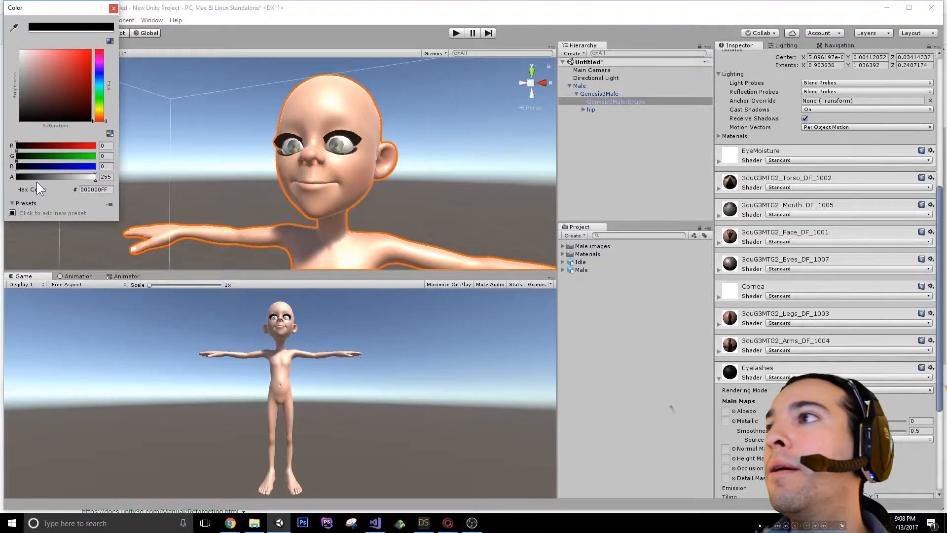
pyautogui.moveTo(40, 177); pyautogui.dragTo(7, 161)
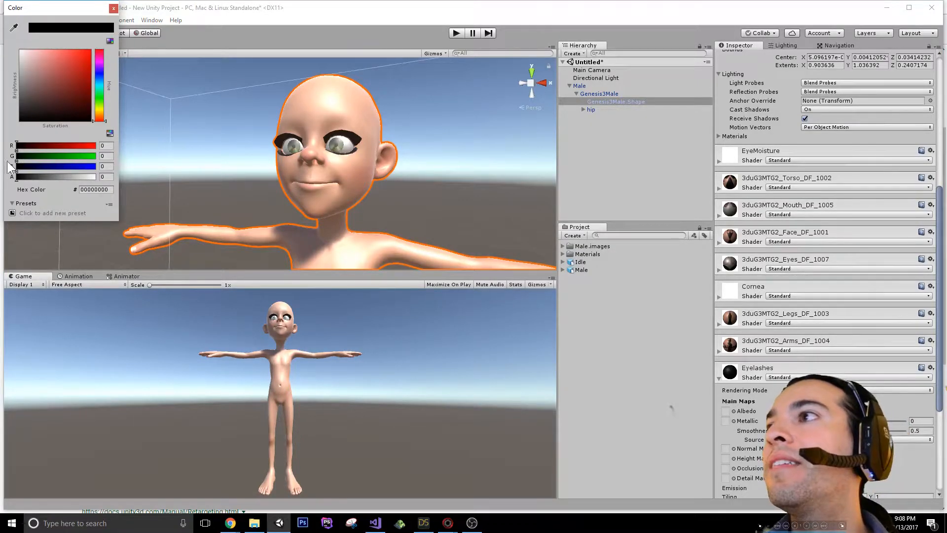
pyautogui.click(114, 9)
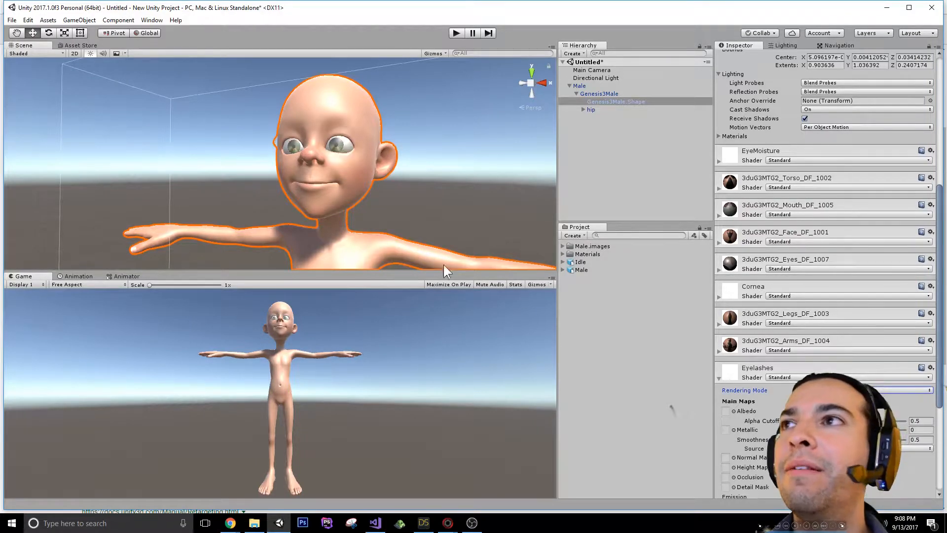
pyautogui.click(413, 180)
pyautogui.keyDown('alt'); pyautogui.moveTo(267, 178); pyautogui.dragTo(461, 173); pyautogui.keyUp('alt')
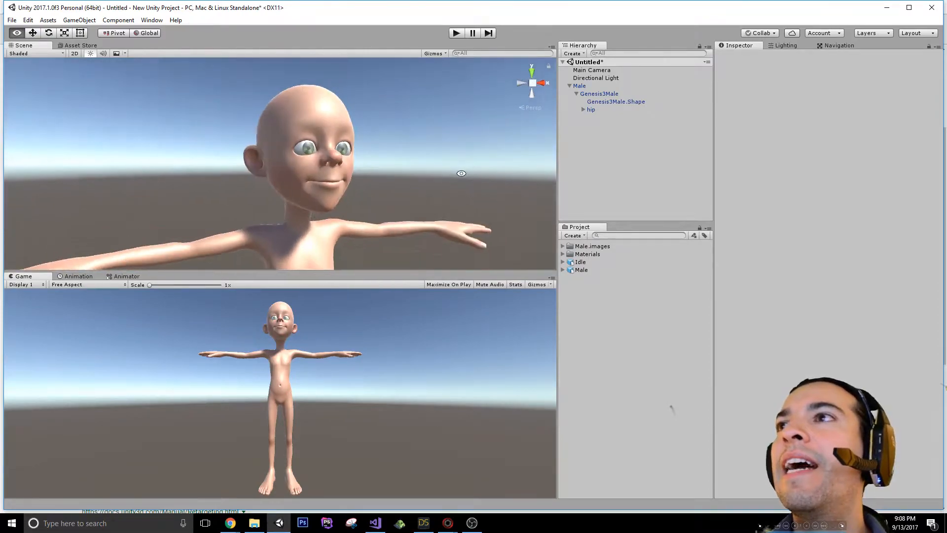
# View the character's face from the front and examine the rig import settings and contents of the Idle and Male models
pyautogui.keyDown('alt'); pyautogui.moveTo(292, 164); pyautogui.dragTo(435, 185); pyautogui.keyUp('alt')
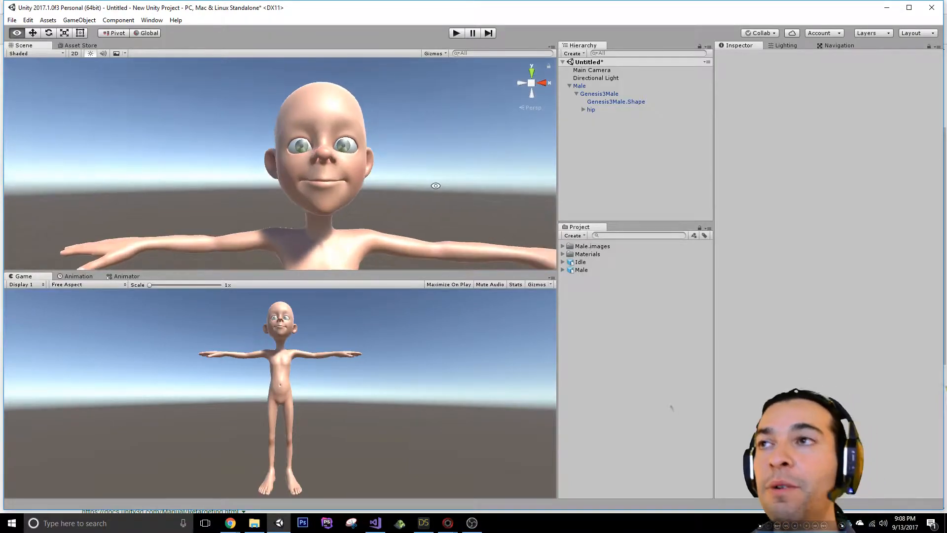
pyautogui.moveTo(495, 145); pyautogui.dragTo(465, 151, button='middle')
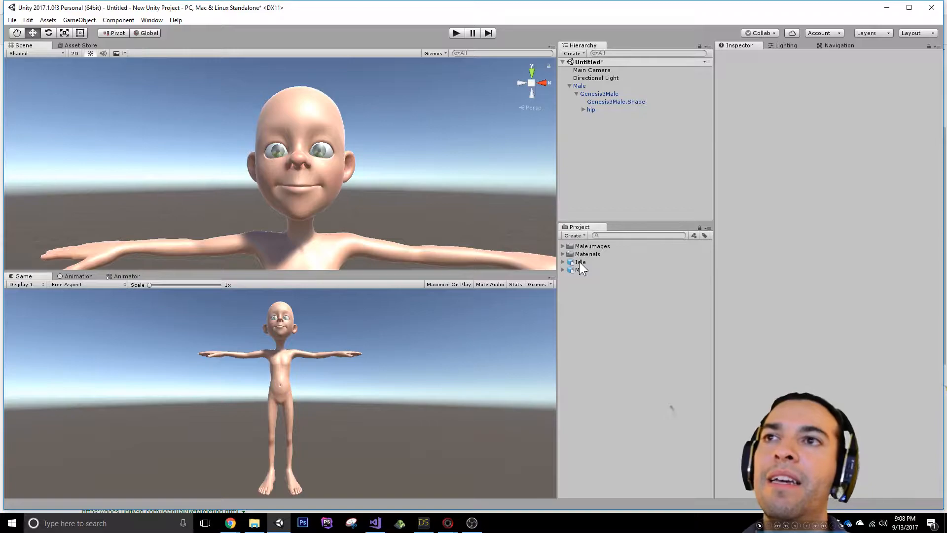
pyautogui.click(581, 262)
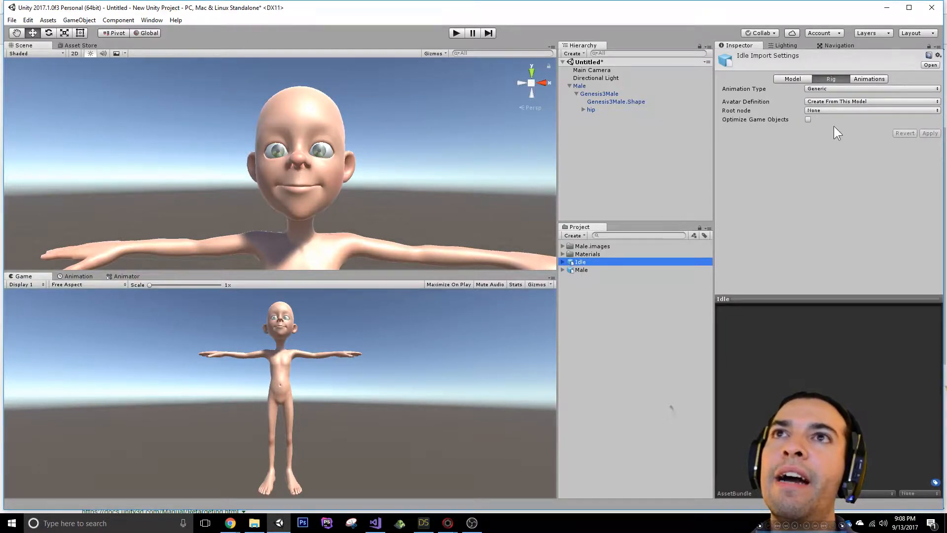
pyautogui.click(585, 271)
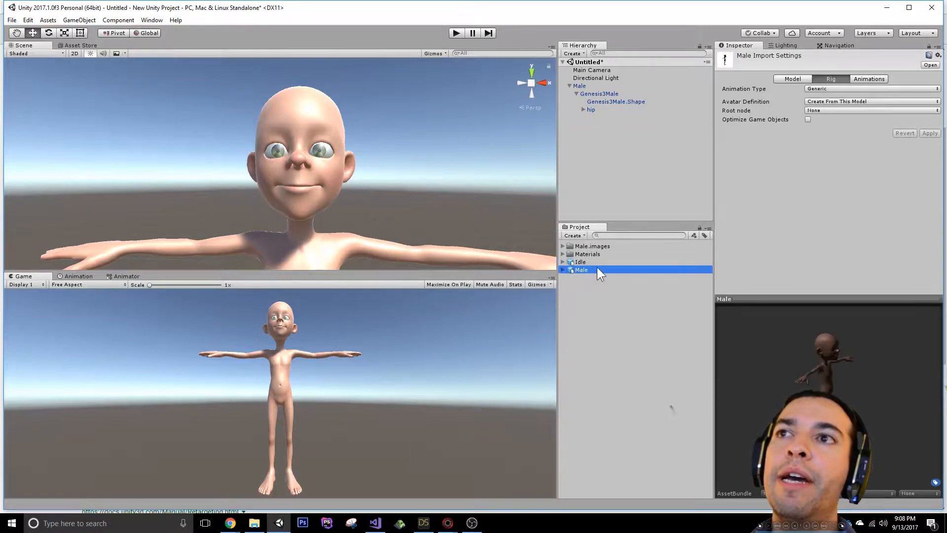
pyautogui.click(563, 262)
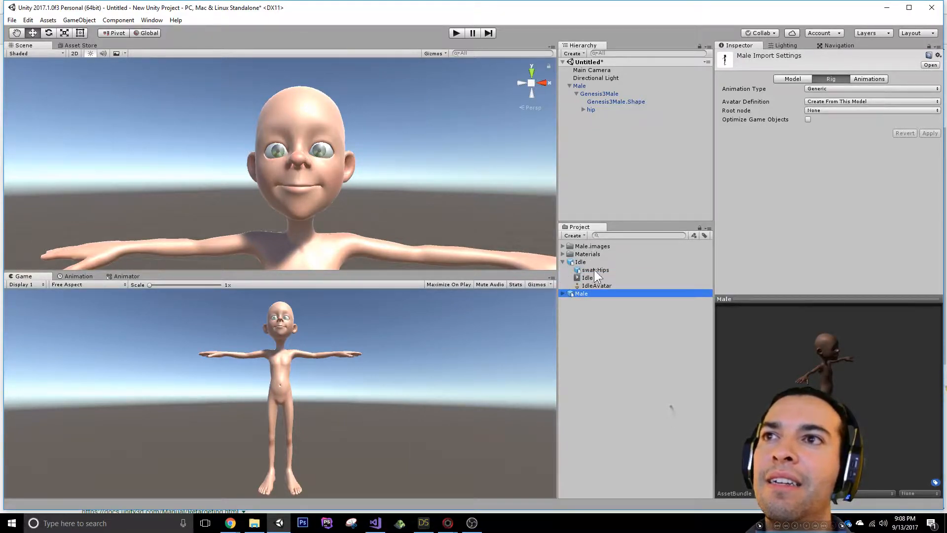
pyautogui.click(563, 262)
pyautogui.click(563, 270)
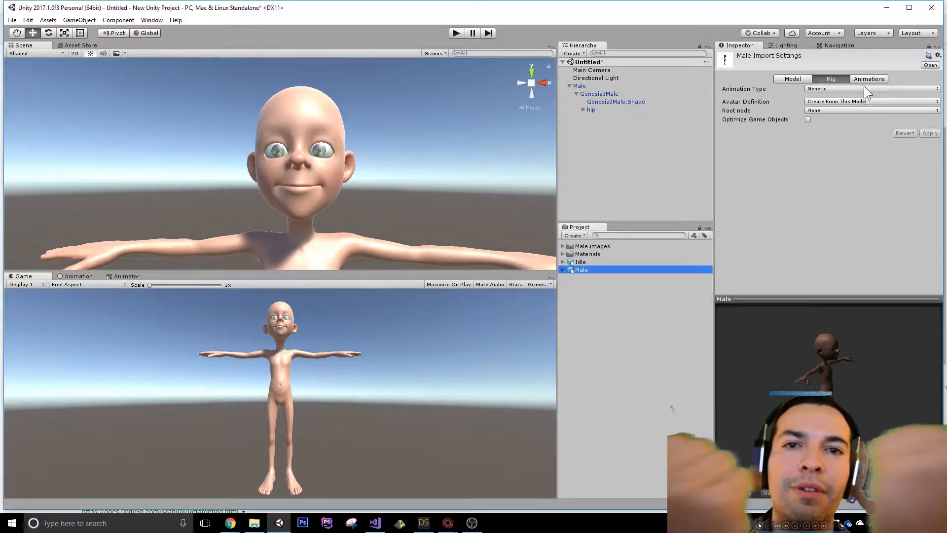
# Change the Male model's rig animation type to Humanoid and apply the import settings
pyautogui.click(828, 90)
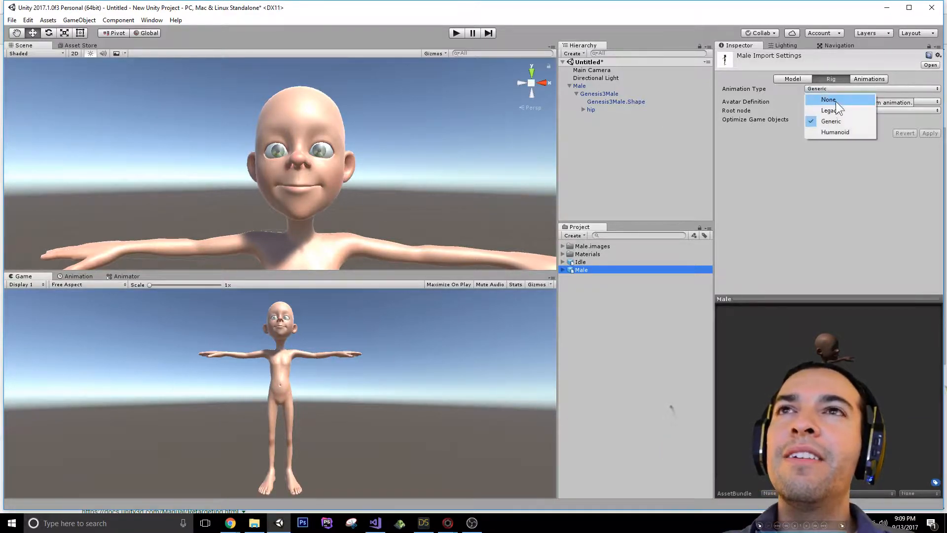
pyautogui.click(836, 130)
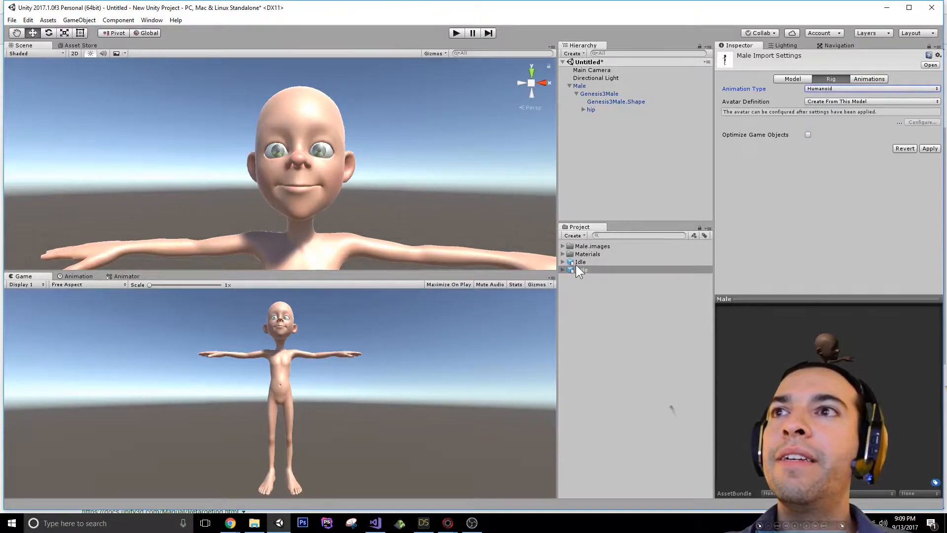
pyautogui.click(929, 149)
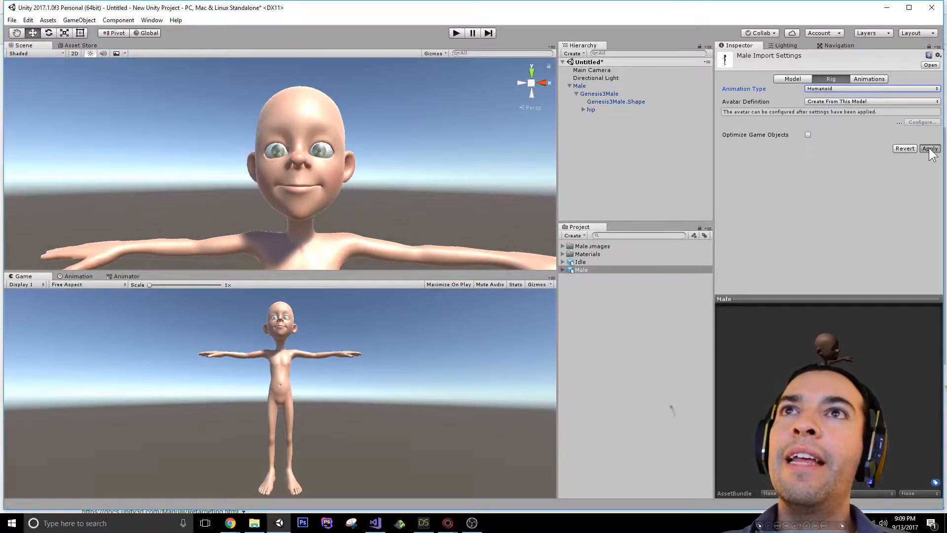
# Change the Idle model's rig animation type to Humanoid, apply it, and recheck the rig settings of both models
pyautogui.click(579, 262)
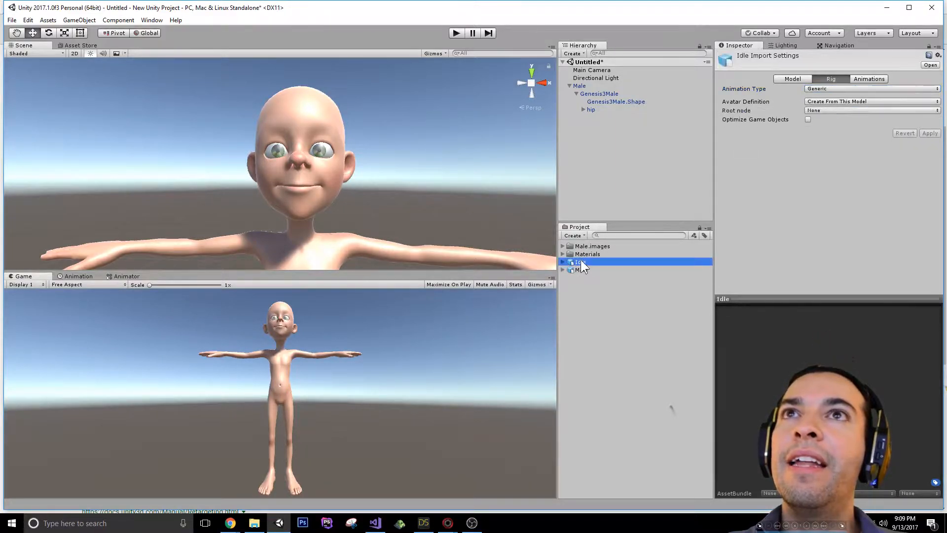
pyautogui.click(849, 88)
pyautogui.click(838, 131)
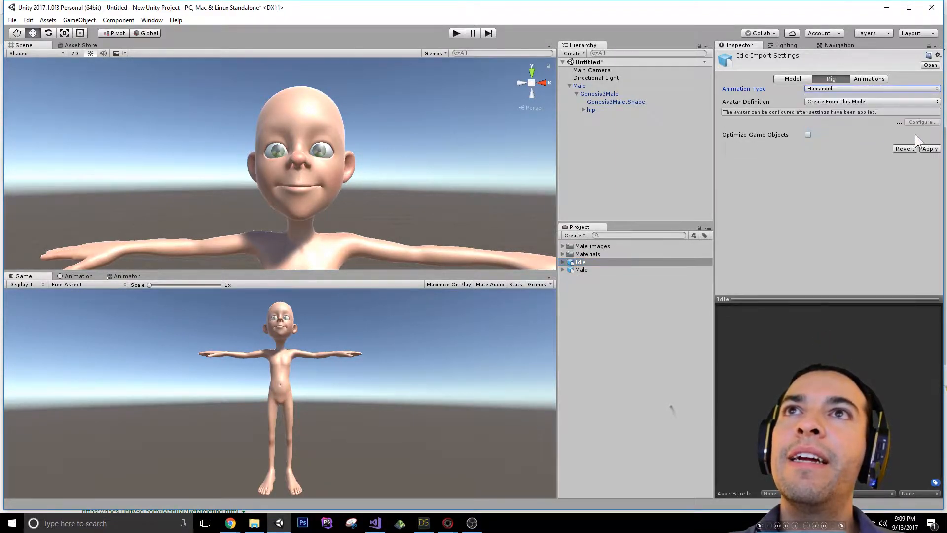
pyautogui.click(930, 149)
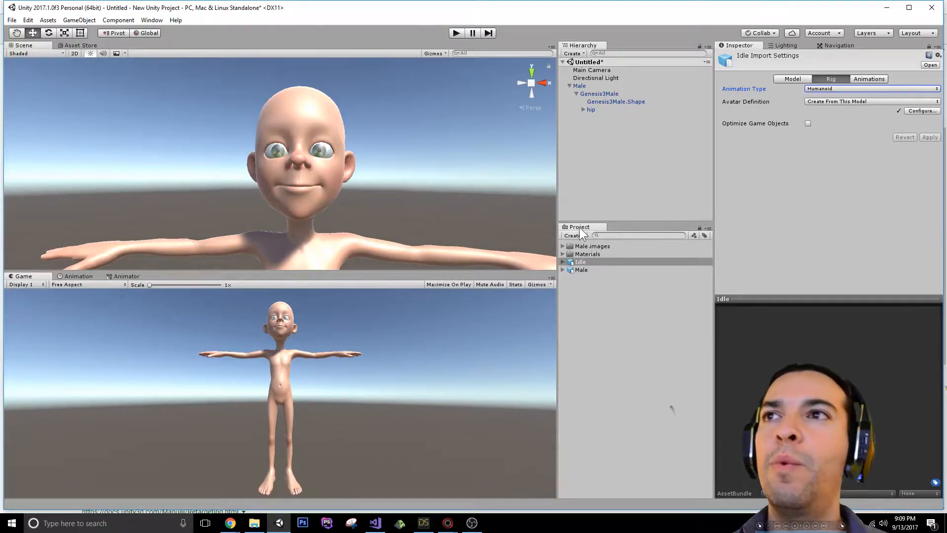
pyautogui.click(584, 271)
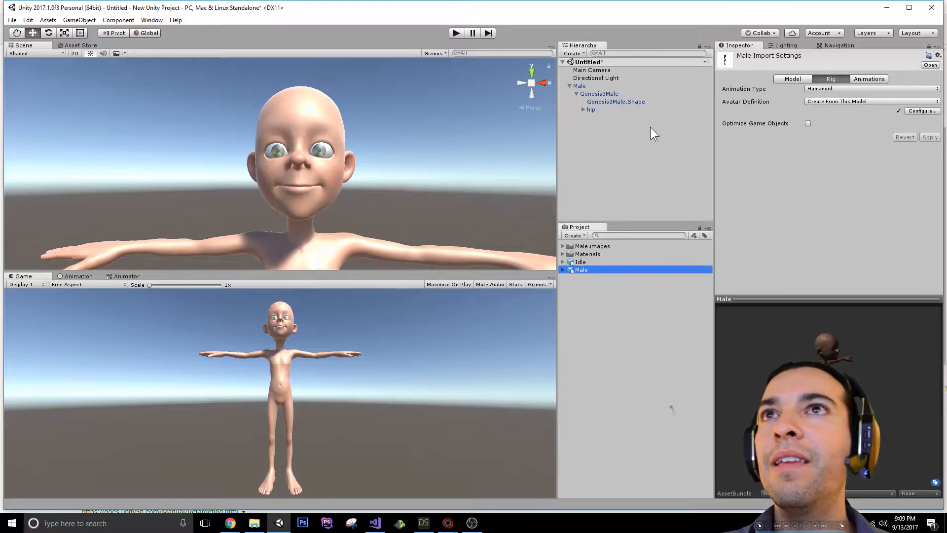
pyautogui.click(579, 262)
pyautogui.click(563, 262)
pyautogui.click(563, 262)
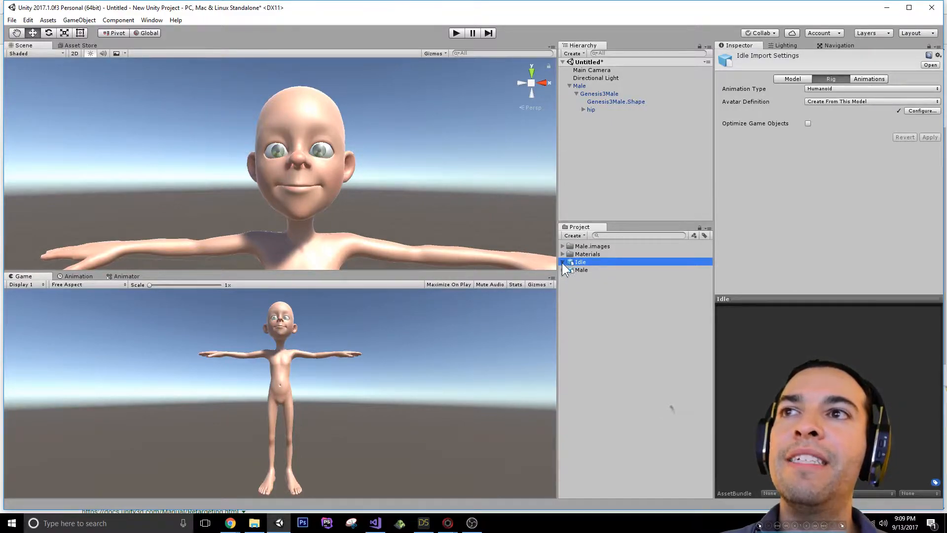
# Create an animator controller named Animator in the project and assign it as the controller of the Male object's Animator component
pyautogui.click(581, 87)
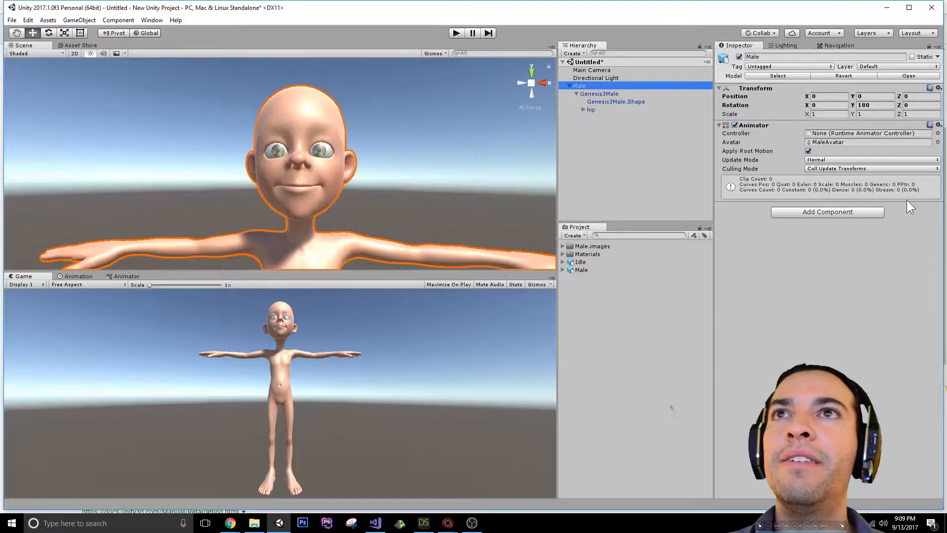
pyautogui.rightClick(579, 294)
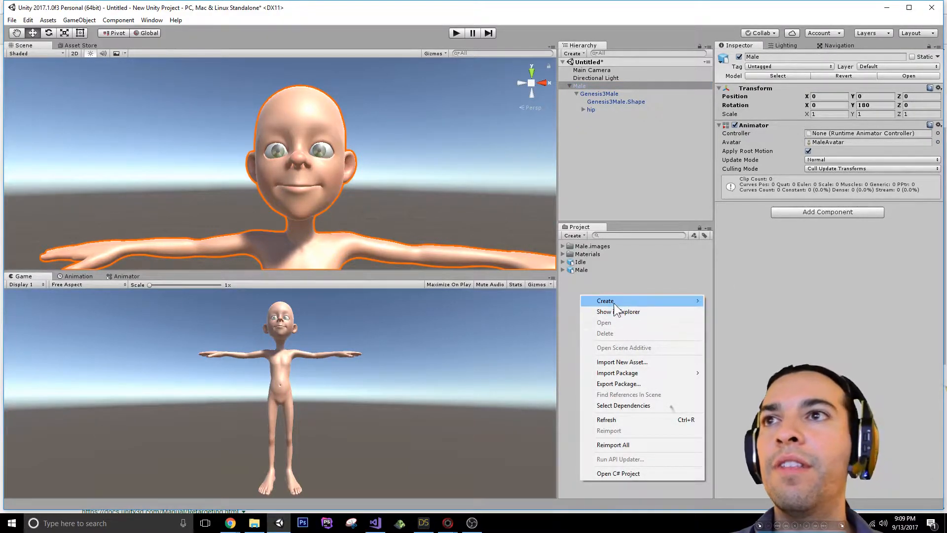
pyautogui.moveTo(612, 301)
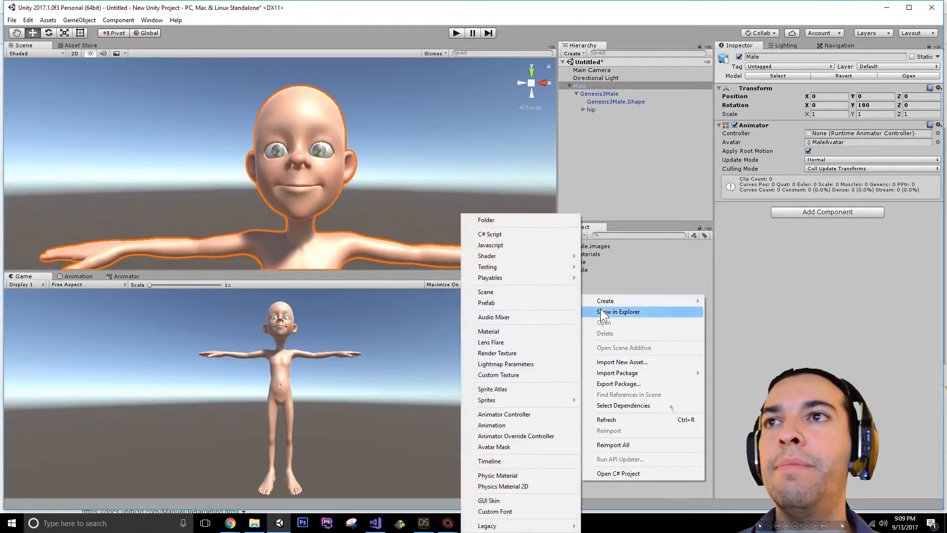
pyautogui.click(519, 413)
pyautogui.write('A')
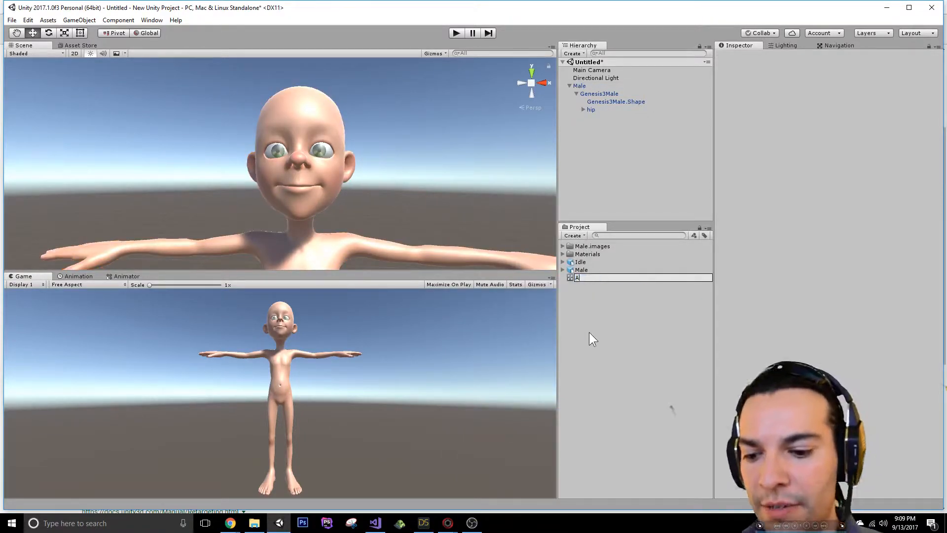
pyautogui.write('nimator')
pyautogui.press('Return')
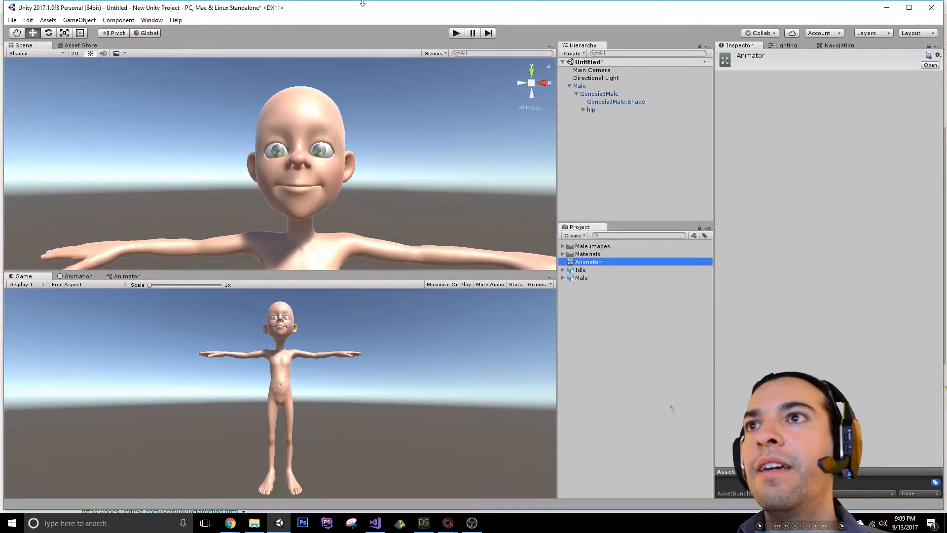
pyautogui.click(590, 87)
pyautogui.moveTo(587, 262); pyautogui.dragTo(839, 133)
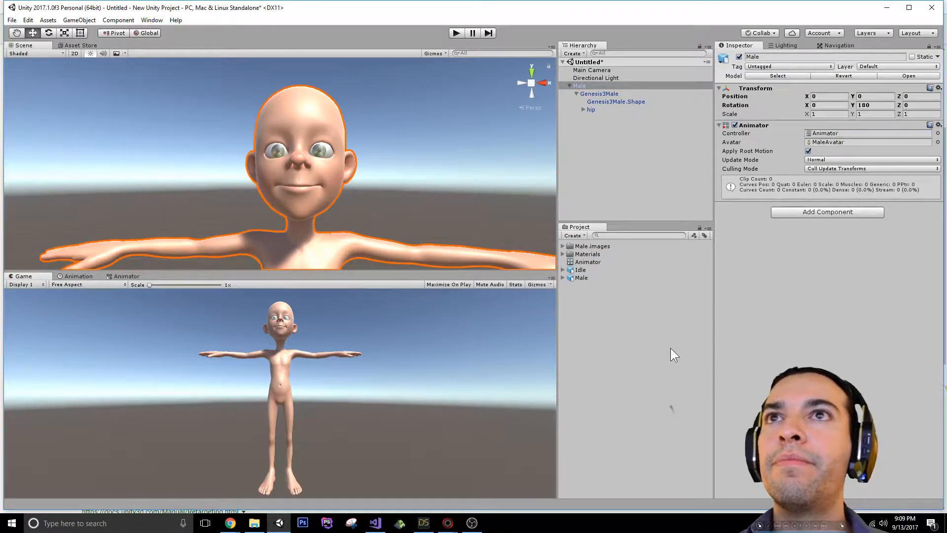
# Open the Animator controller and add the Idle animation as the default state of its Base Layer
pyautogui.doubleClick(587, 262)
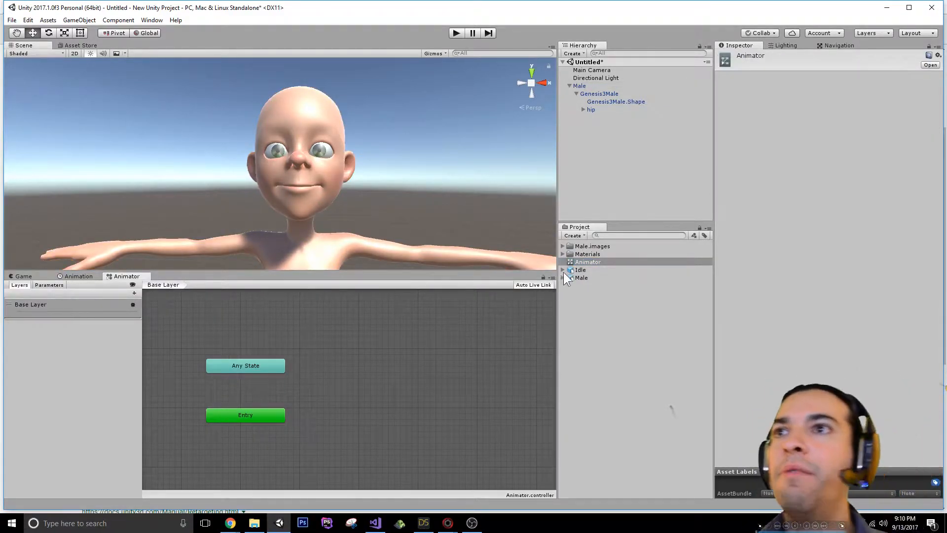
pyautogui.moveTo(572, 269); pyautogui.dragTo(336, 411)
pyautogui.click(345, 422)
pyautogui.doubleClick(345, 418)
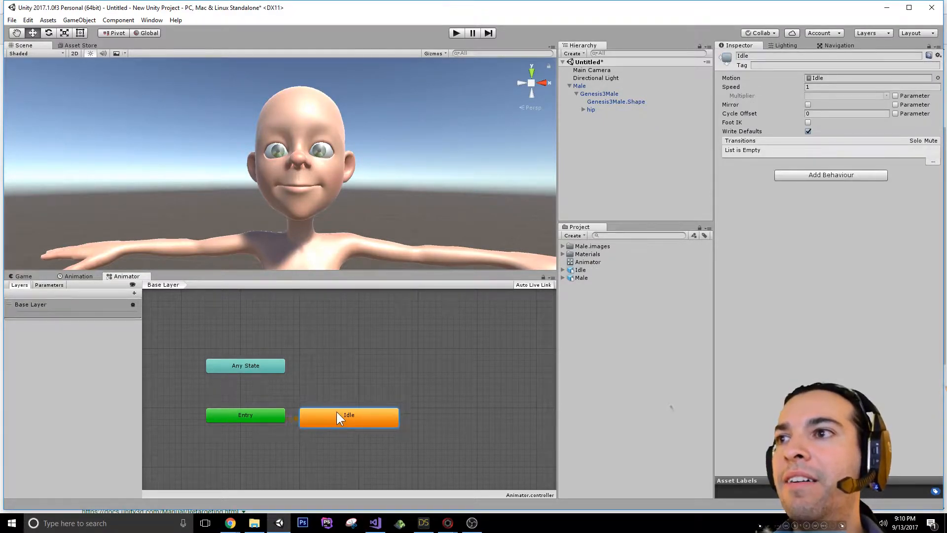
# Inspect the Idle clip's animation import settings, run the scene to test the idle animation on the character, and stop playback
pyautogui.doubleClick(336, 411)
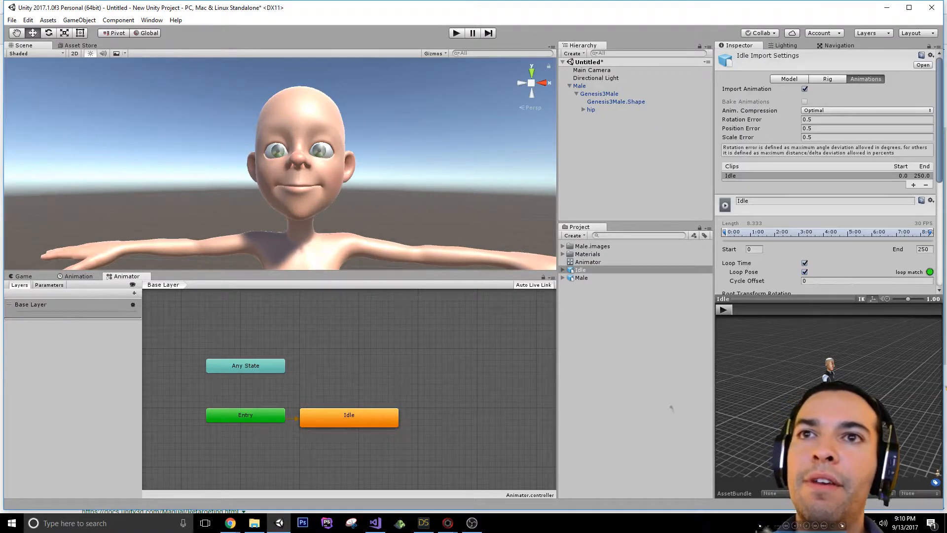
pyautogui.moveTo(863, 434)
pyautogui.keyDown('alt'); pyautogui.mouseDown()
pyautogui.moveTo(795, 416)
pyautogui.moveTo(824, 378)
pyautogui.moveTo(861, 424)
pyautogui.mouseUp(); pyautogui.keyUp('alt')
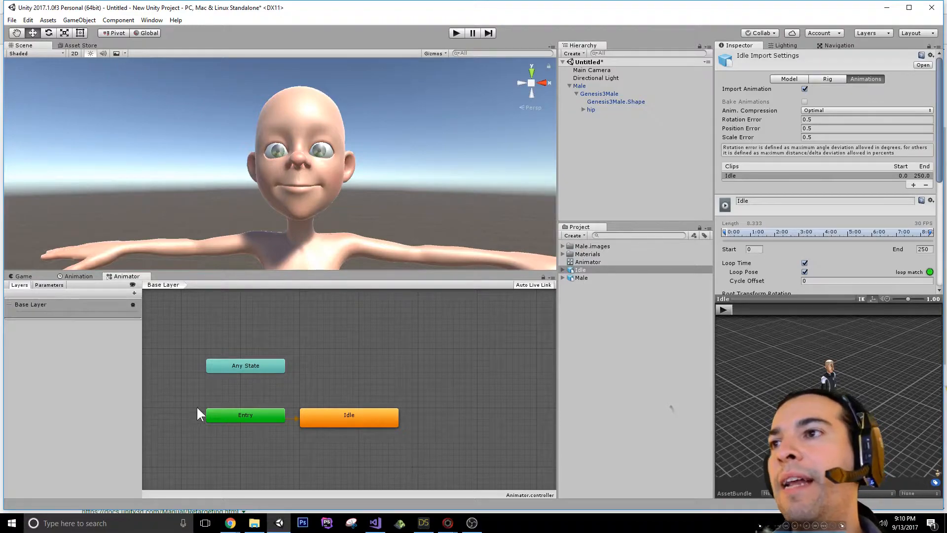
pyautogui.click(454, 34)
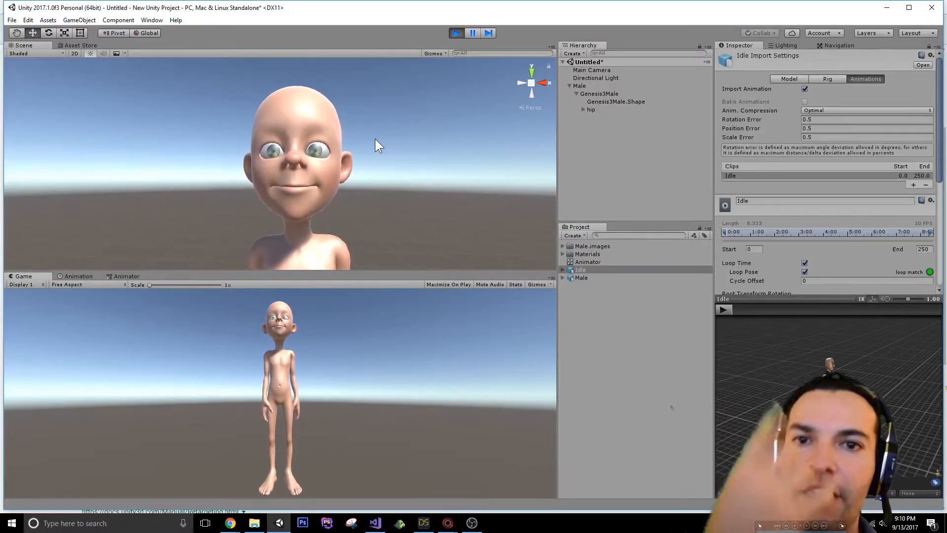
pyautogui.click(455, 33)
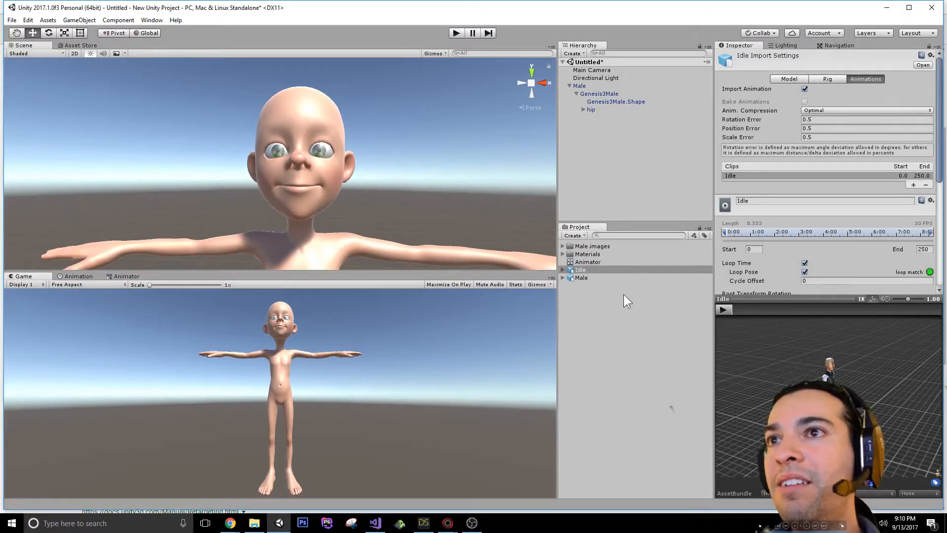
# Add a second layer named Face Layer to the Animator controller
pyautogui.doubleClick(585, 262)
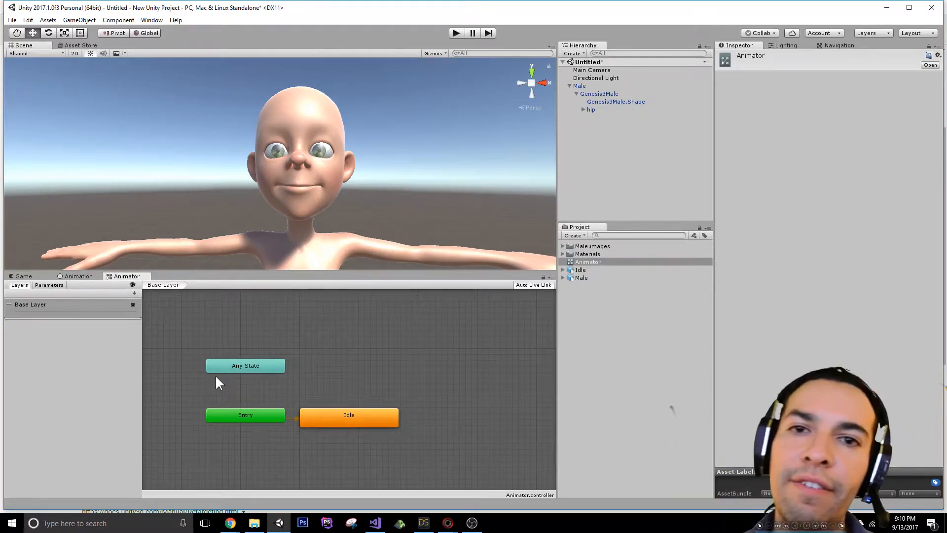
pyautogui.click(131, 293)
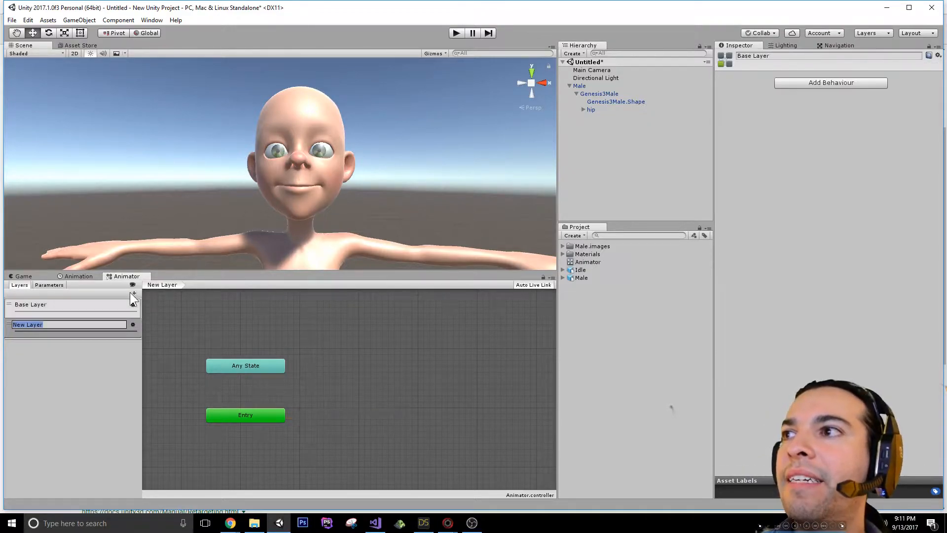
pyautogui.write('Face Layer')
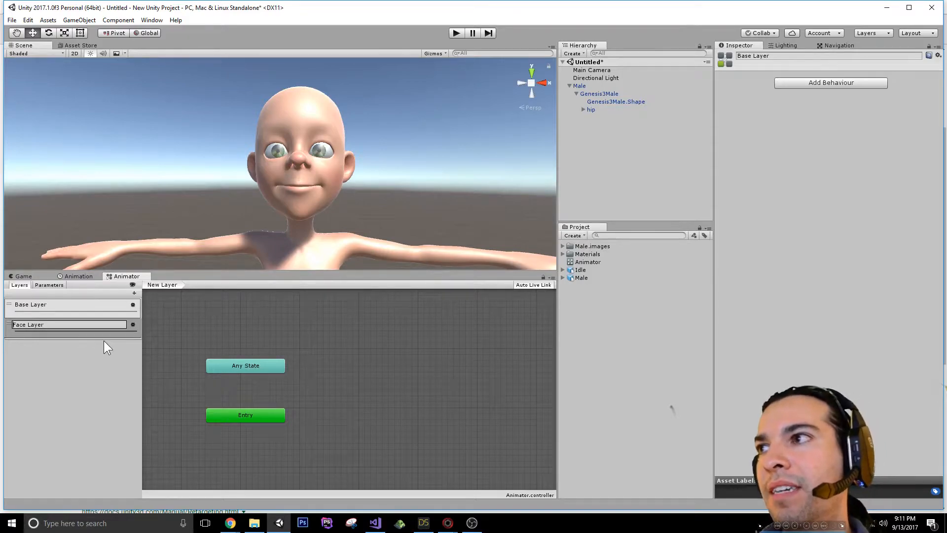
pyautogui.press('Return')
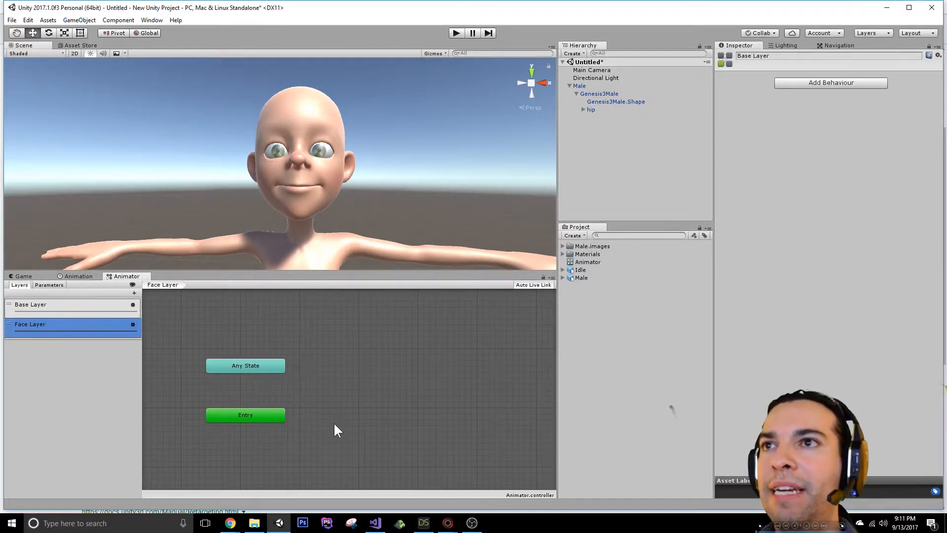
# Create a new animation clip named Neutral in the project for the face animations
pyautogui.rightClick(588, 370)
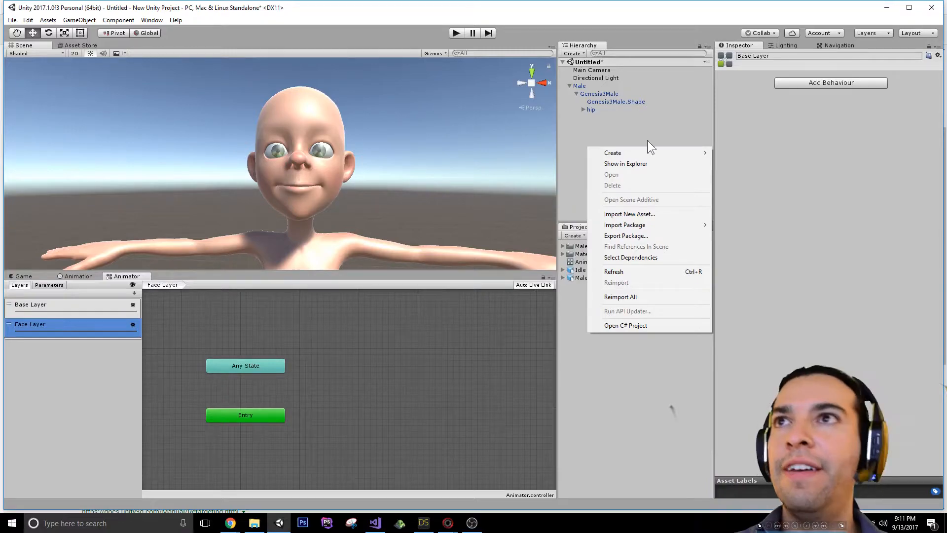
pyautogui.moveTo(684, 152)
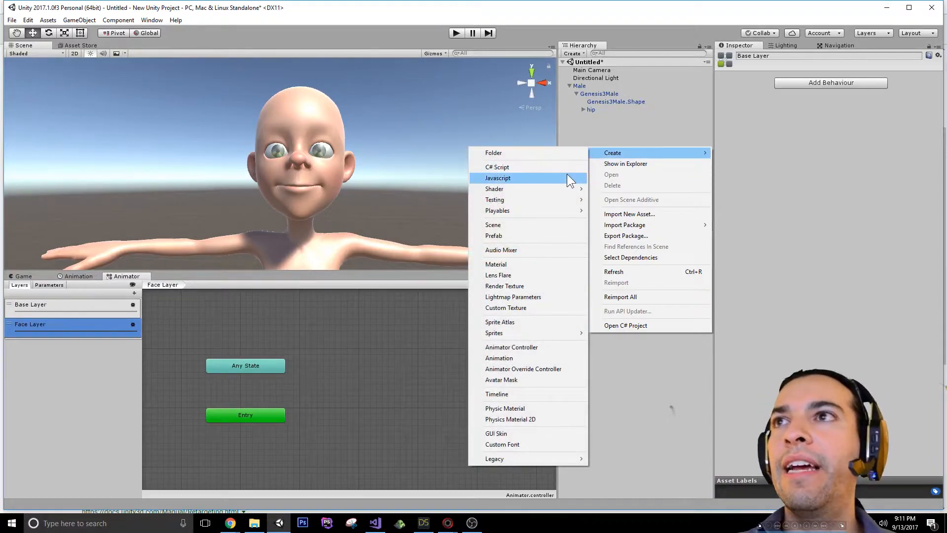
pyautogui.click(543, 356)
pyautogui.write('N')
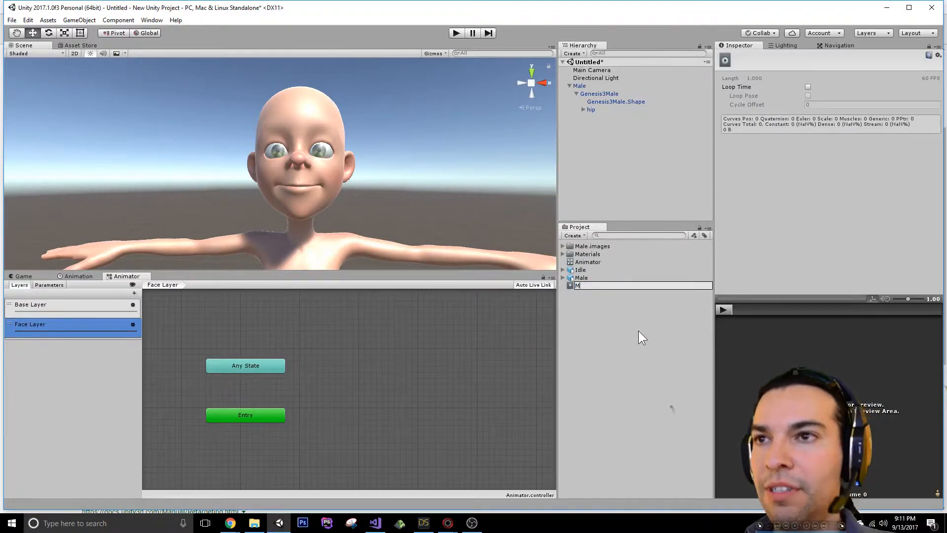
pyautogui.write('eutral')
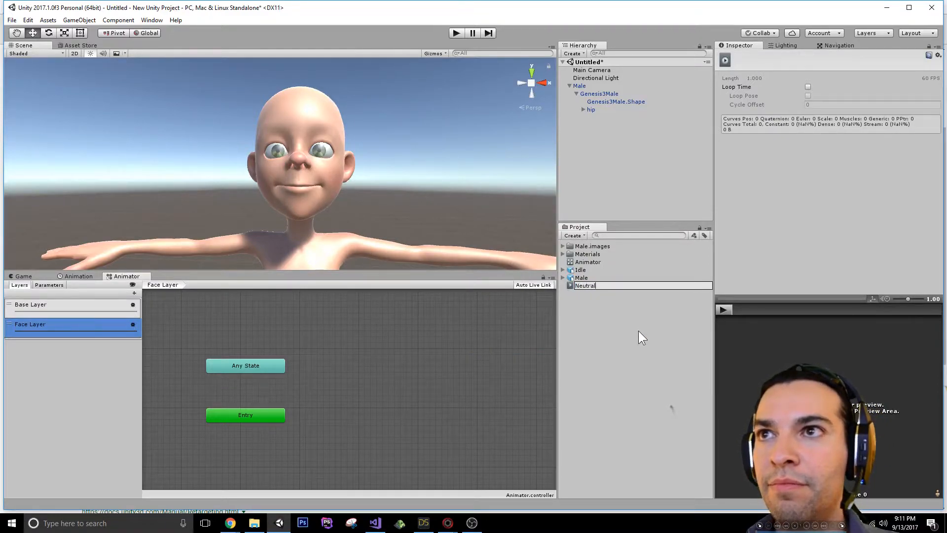
pyautogui.press('Return')
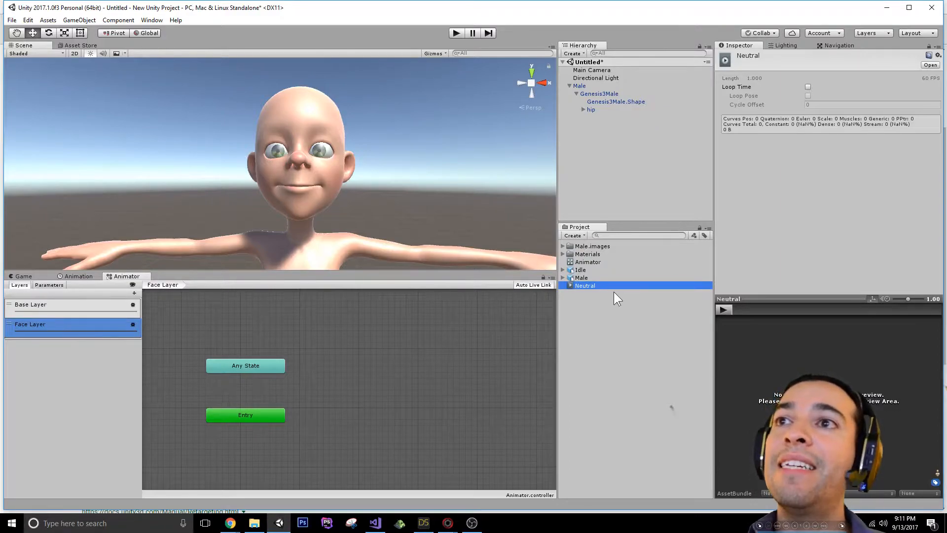
# Add the Neutral clip to the Face Layer as its default state, plus a state for a new animation clip named Happy
pyautogui.moveTo(605, 287); pyautogui.dragTo(377, 390)
pyautogui.moveTo(324, 417)
pyautogui.mouseDown()
pyautogui.moveTo(341, 418)
pyautogui.moveTo(329, 412)
pyautogui.mouseUp()
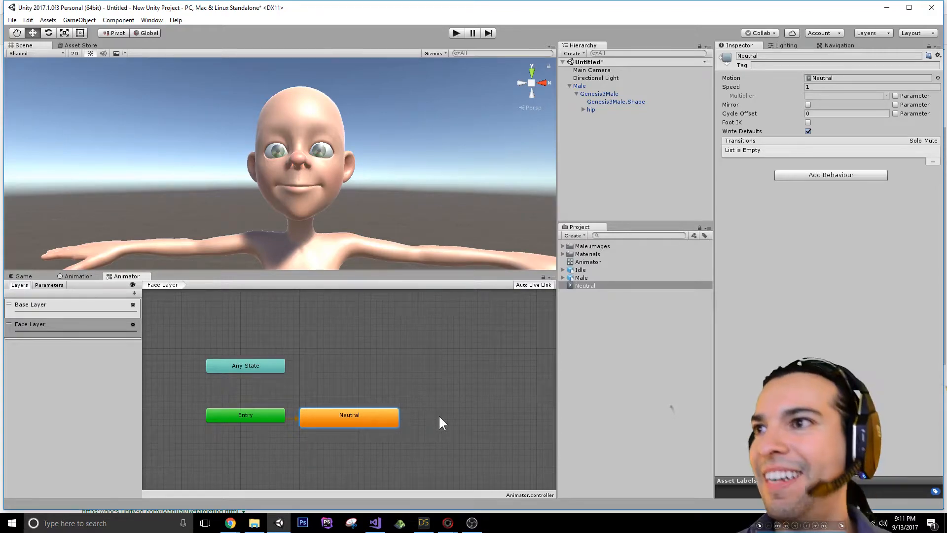
pyautogui.rightClick(599, 310)
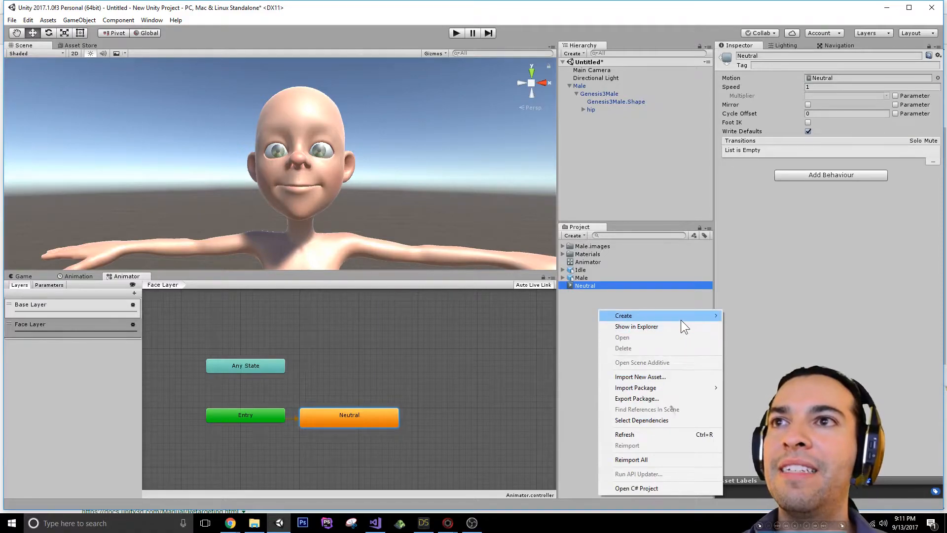
pyautogui.moveTo(683, 318)
pyautogui.click(536, 214)
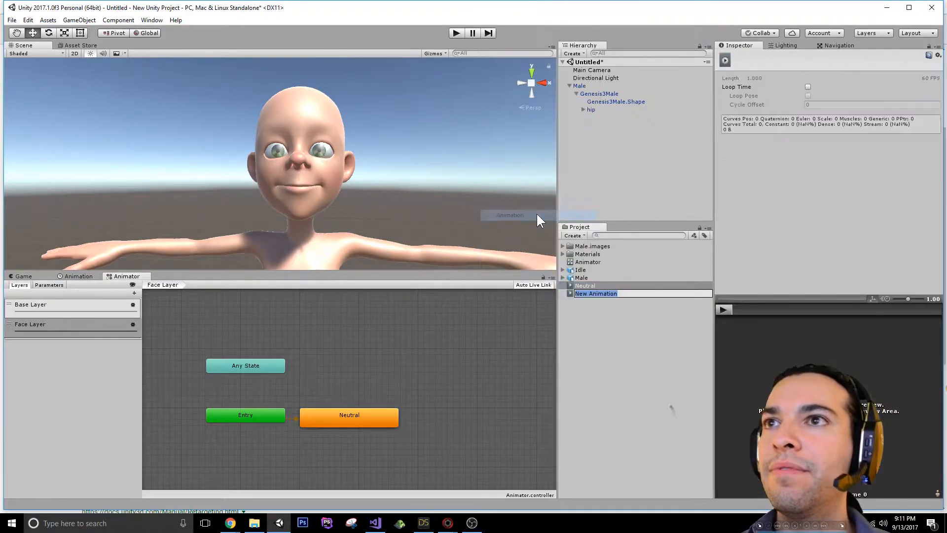
pyautogui.write('Happy')
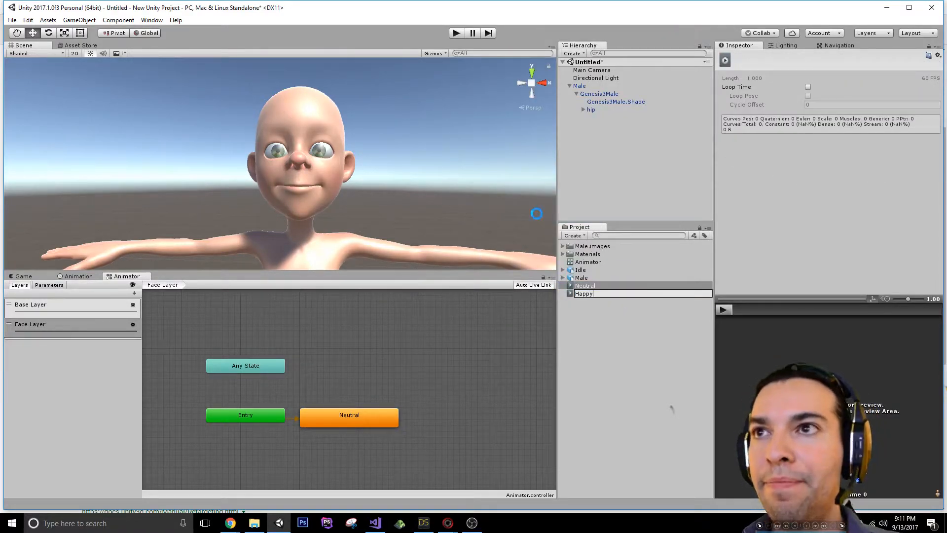
pyautogui.press('Return')
pyautogui.moveTo(584, 270); pyautogui.dragTo(443, 362)
# Create an animation clip named Angry, add it as a state beside Neutral, and reposition the Happy state above them
pyautogui.rightClick(680, 355)
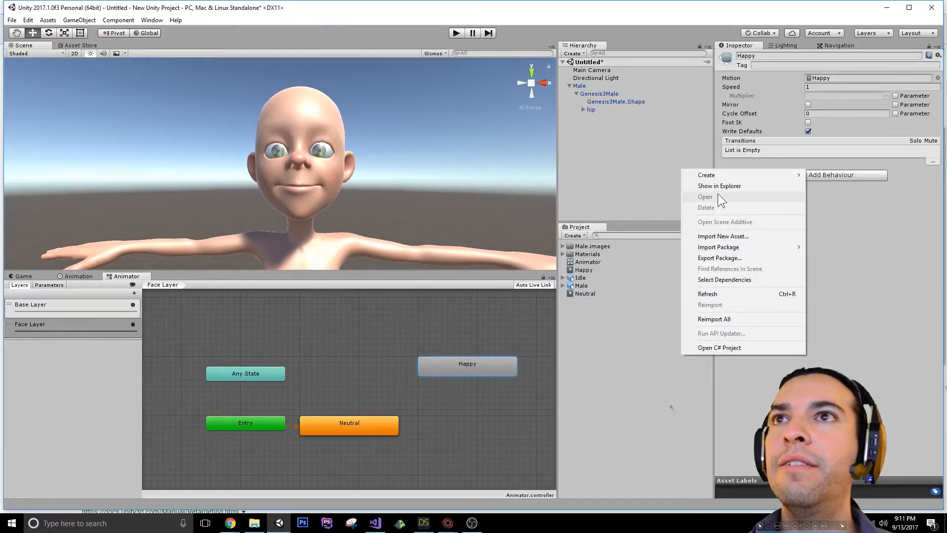
pyautogui.moveTo(725, 173)
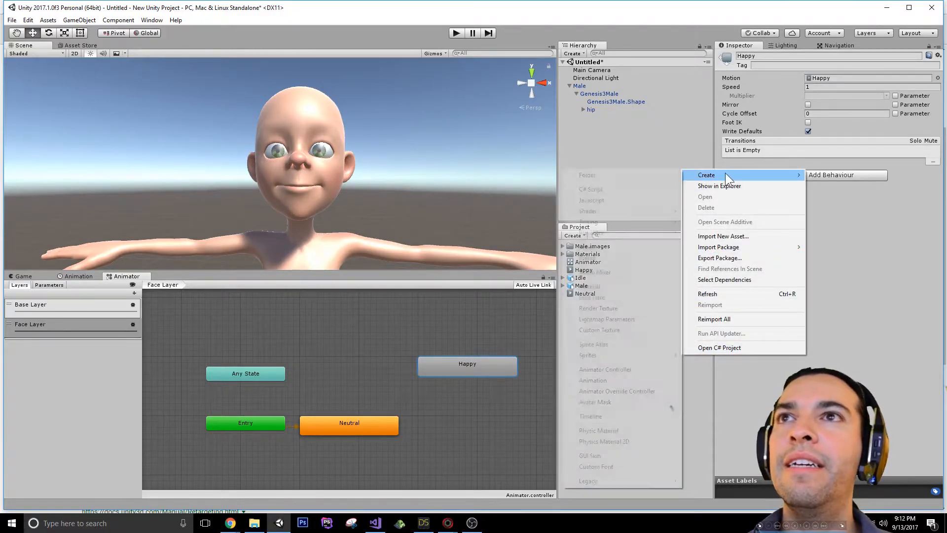
pyautogui.click(593, 380)
pyautogui.write('Angry')
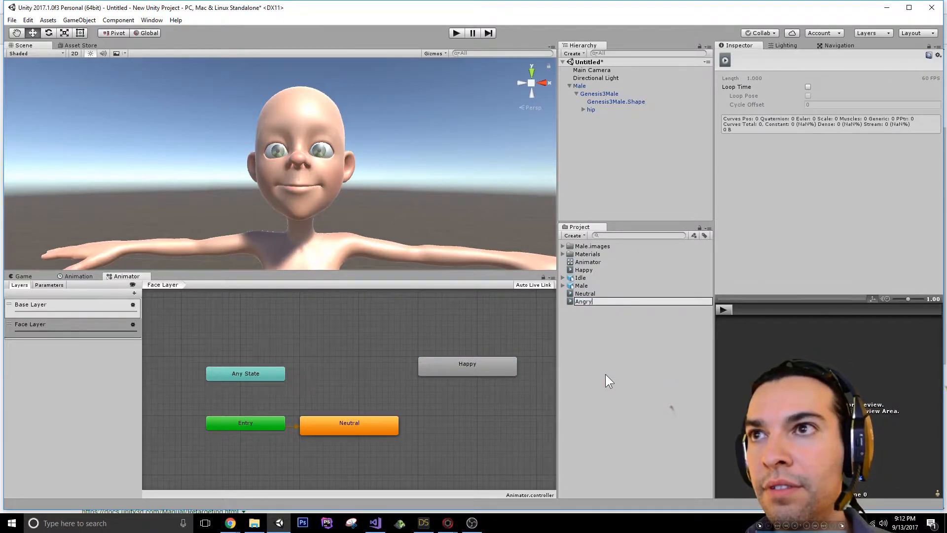
pyautogui.press('Return')
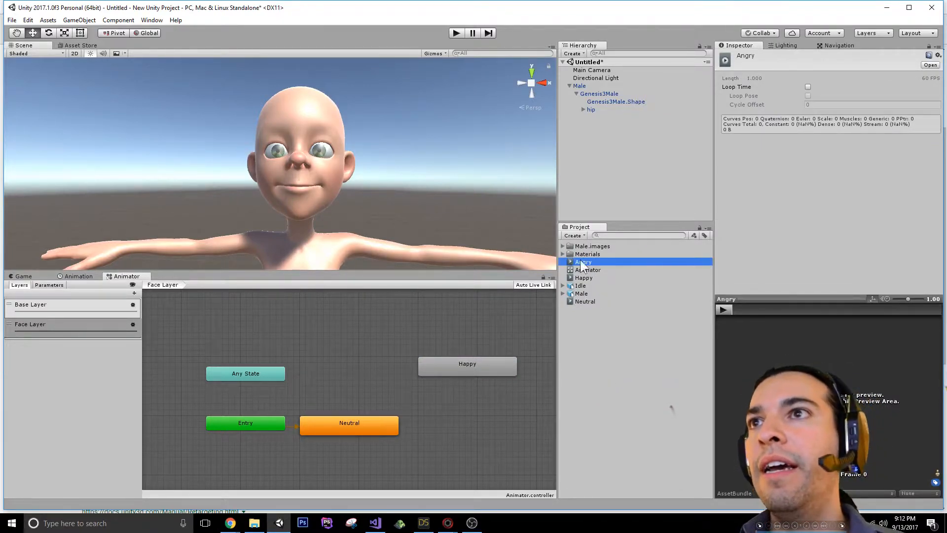
pyautogui.moveTo(581, 264); pyautogui.dragTo(441, 430)
pyautogui.moveTo(442, 363); pyautogui.dragTo(380, 359)
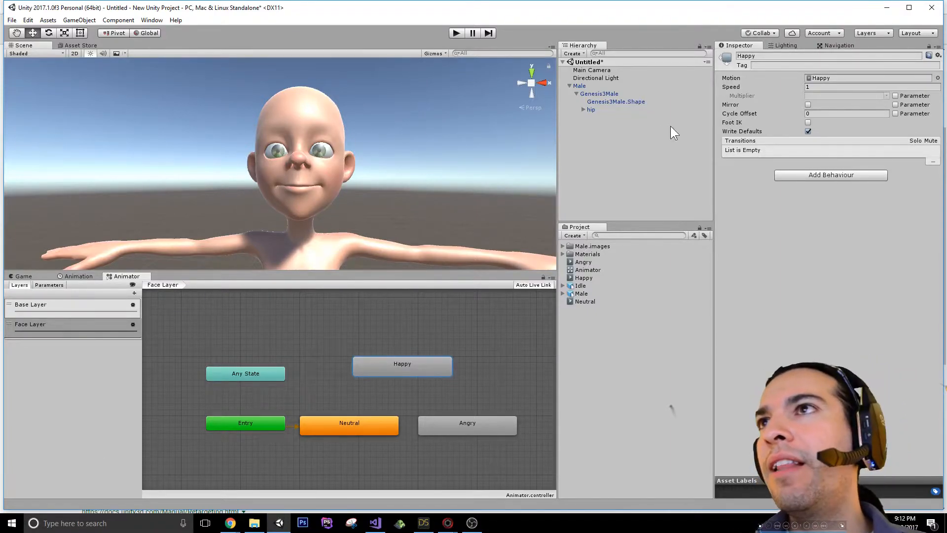
# Select the Male character, then close the Animation window and reopen it docked alongside the Animator
pyautogui.click(576, 84)
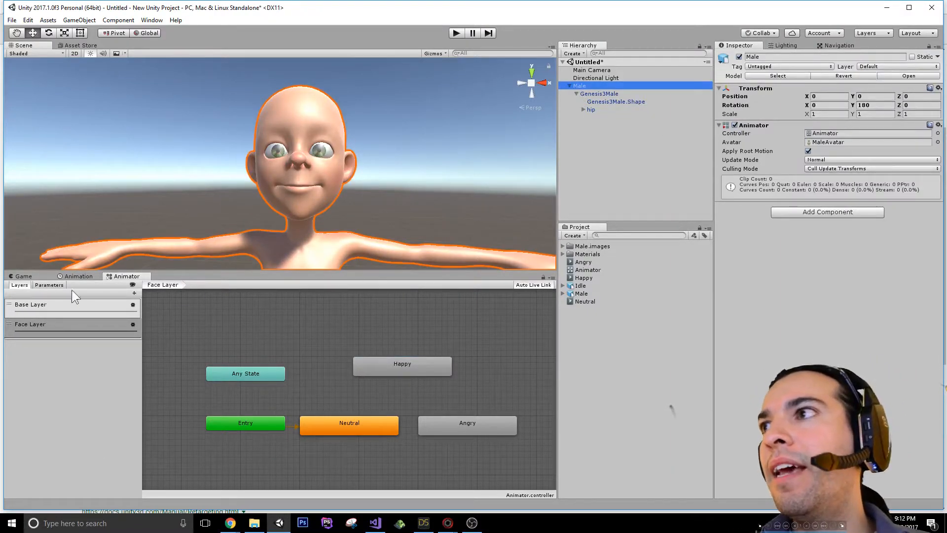
pyautogui.rightClick(73, 273)
pyautogui.click(98, 291)
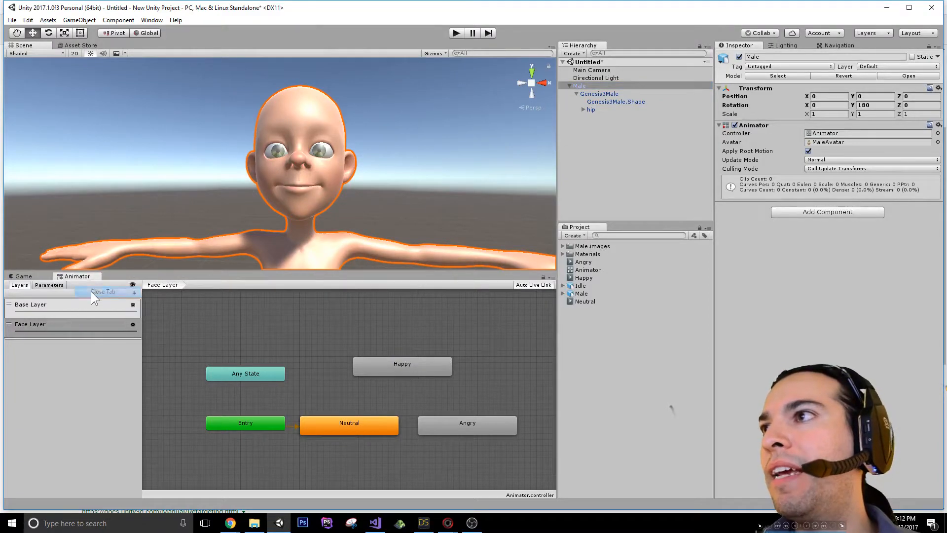
pyautogui.rightClick(63, 275)
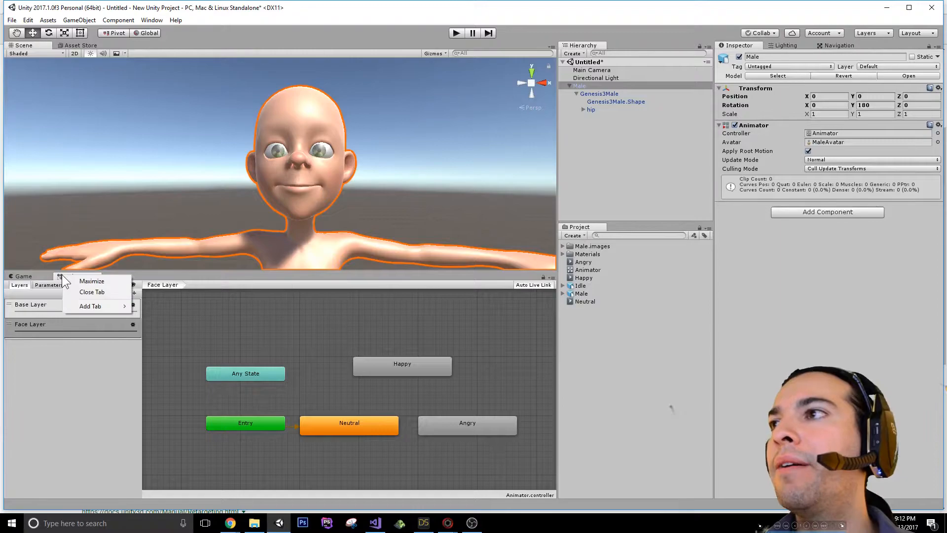
pyautogui.moveTo(94, 309)
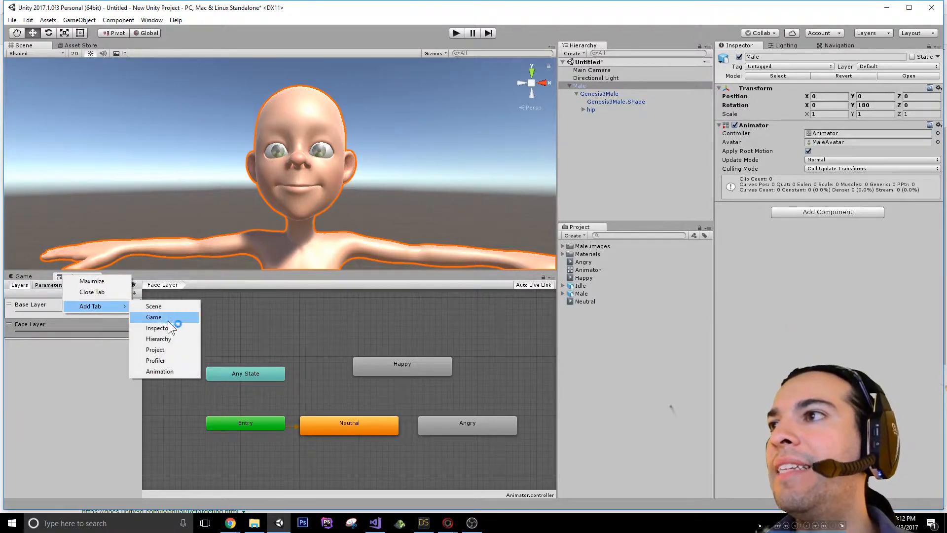
pyautogui.click(177, 369)
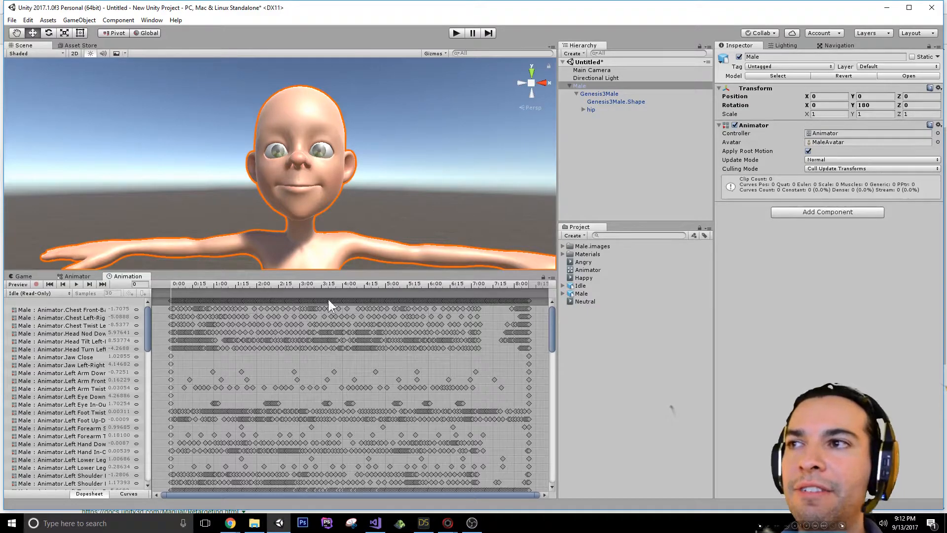
# Record a keyframe at frame 30 of the Happy clip with the FaceHappy blend shape of Genesis3Male.Shape set to 100
pyautogui.click(22, 294)
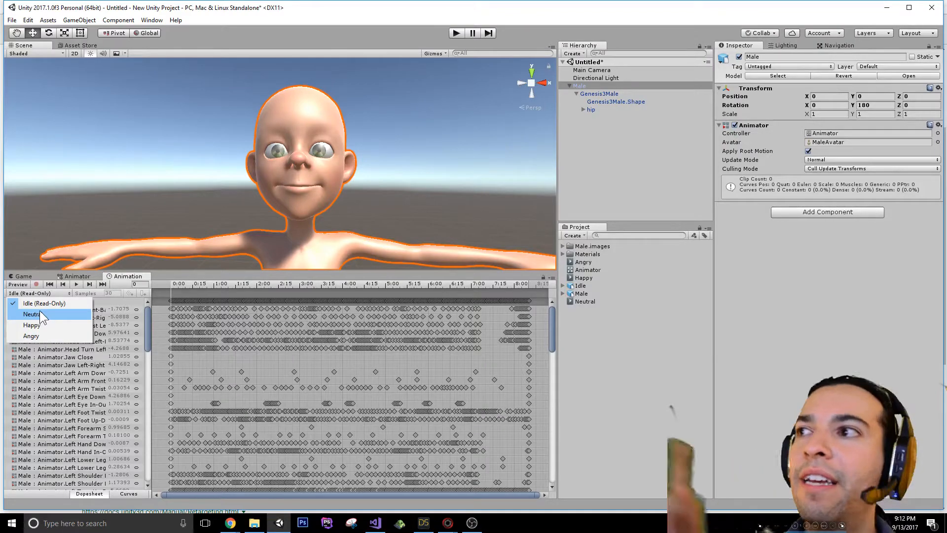
pyautogui.click(67, 325)
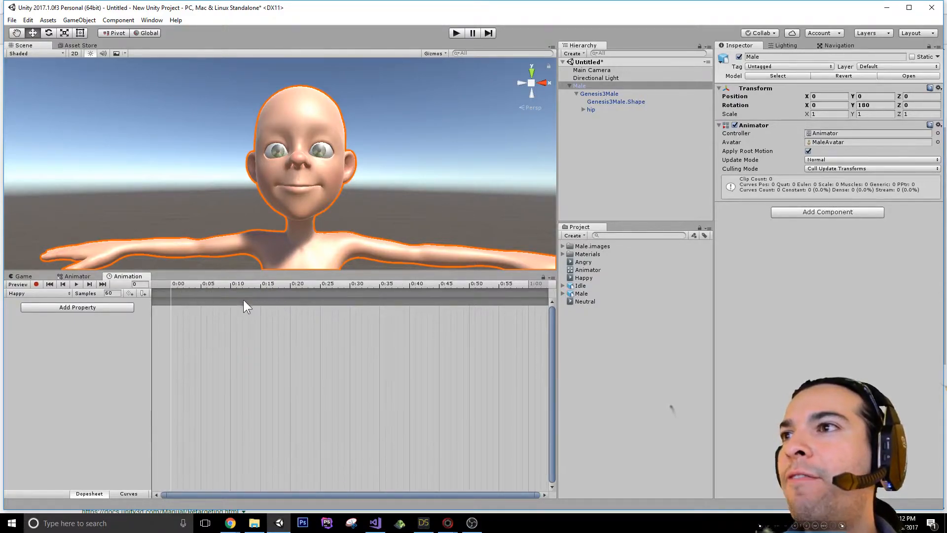
pyautogui.moveTo(209, 286); pyautogui.dragTo(353, 293)
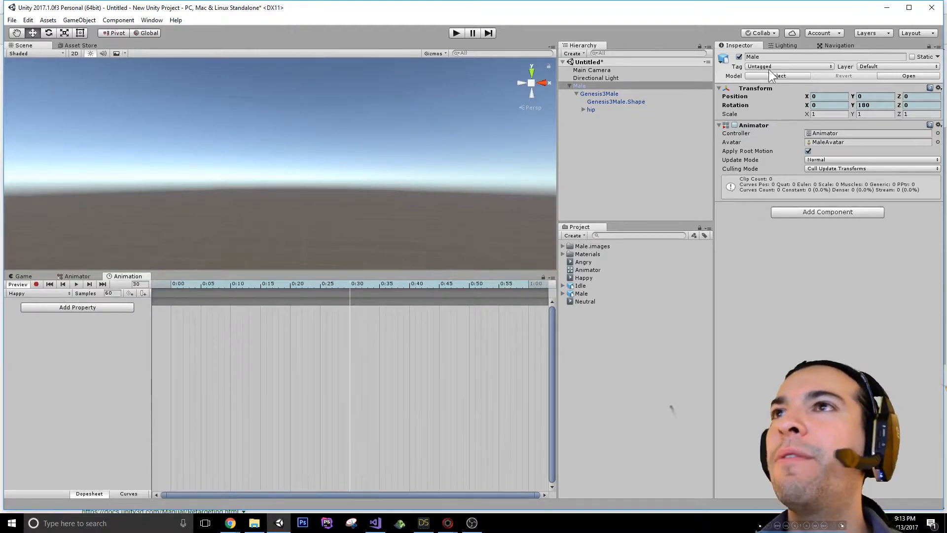
pyautogui.click(614, 101)
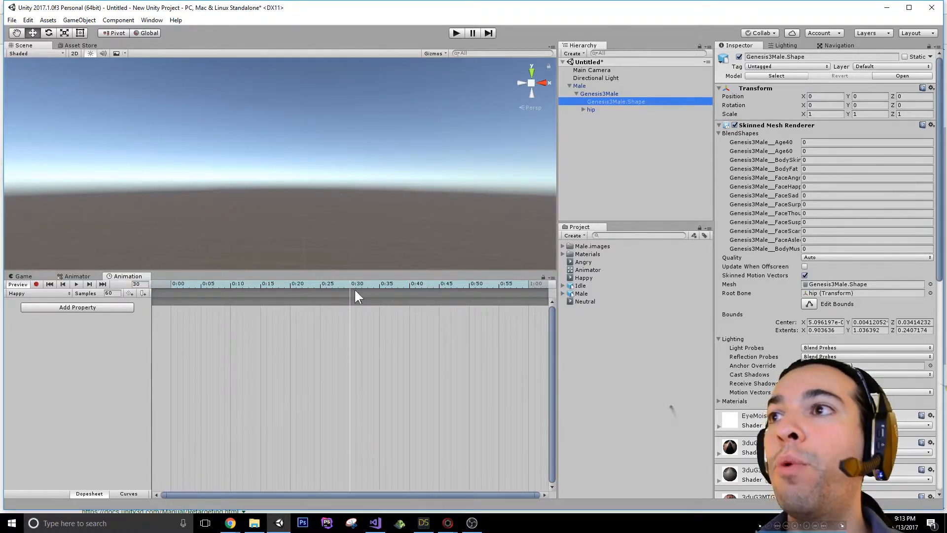
pyautogui.click(36, 284)
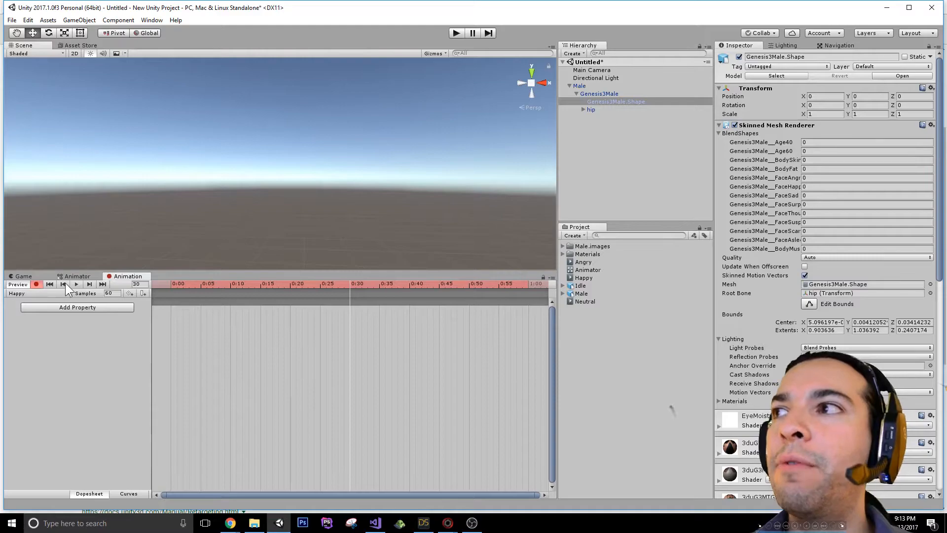
pyautogui.click(861, 187)
pyautogui.write('100')
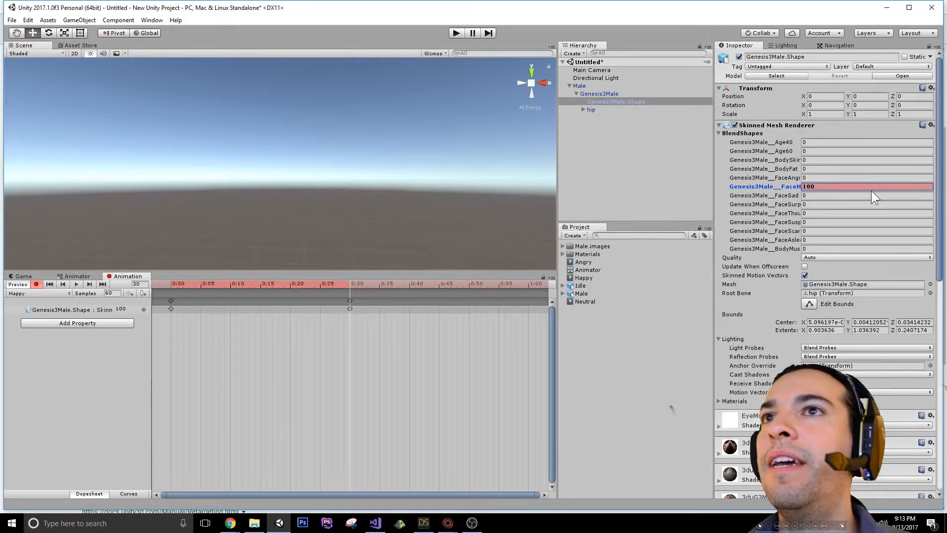
pyautogui.click(36, 285)
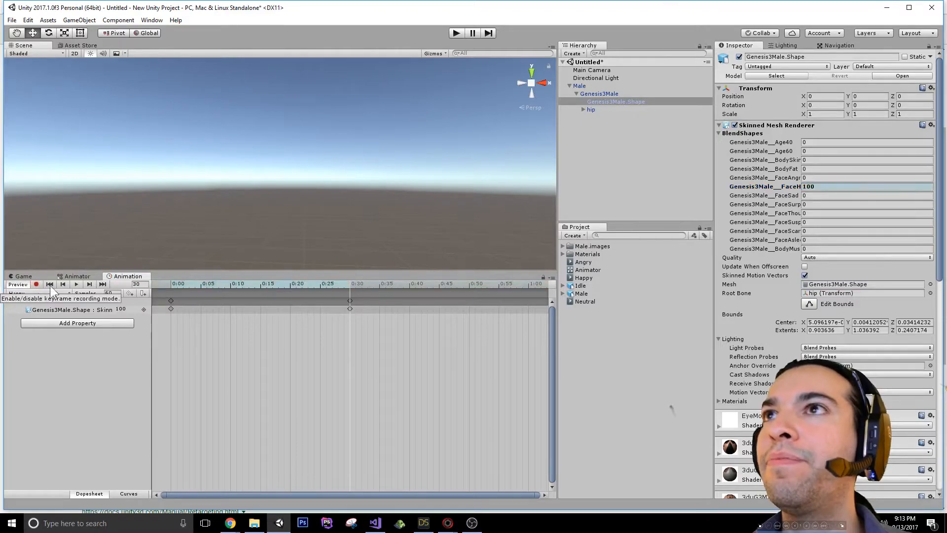
# Select the Male character and examine its Happy clip pose at frame 30 in the Scene view
pyautogui.click(588, 86)
pyautogui.scroll(4, 370, 147)
pyautogui.scroll(-2, 375, 143)
pyautogui.scroll(1, 375, 143)
pyautogui.keyDown('alt'); pyautogui.moveTo(345, 132); pyautogui.dragTo(431, 174); pyautogui.keyUp('alt')
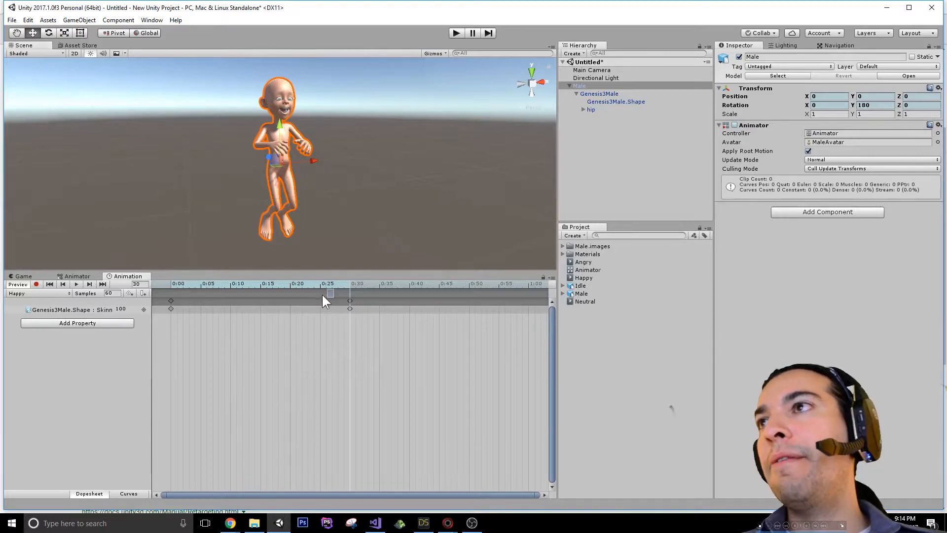
# Preview the first frame of the Idle clip and of the Happy clip to compare the character's pose
pyautogui.click(33, 295)
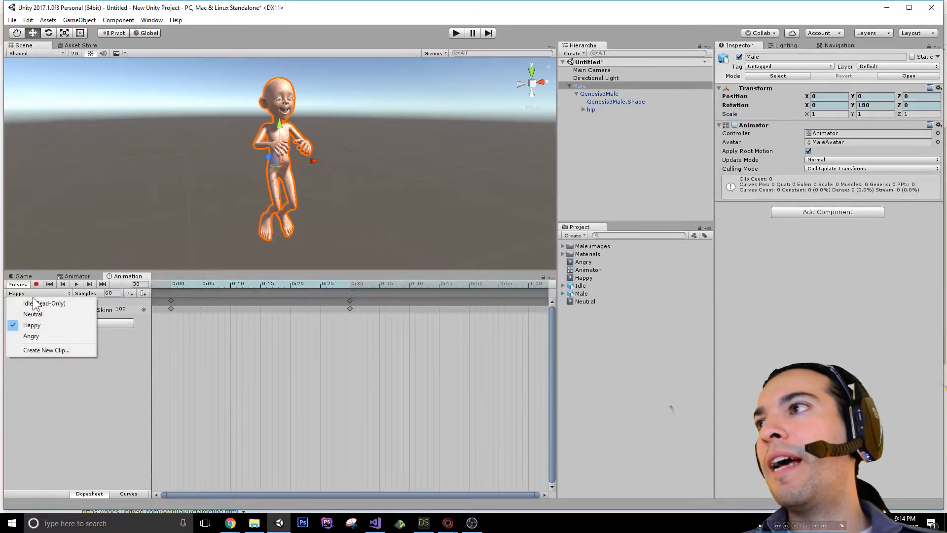
pyautogui.click(37, 303)
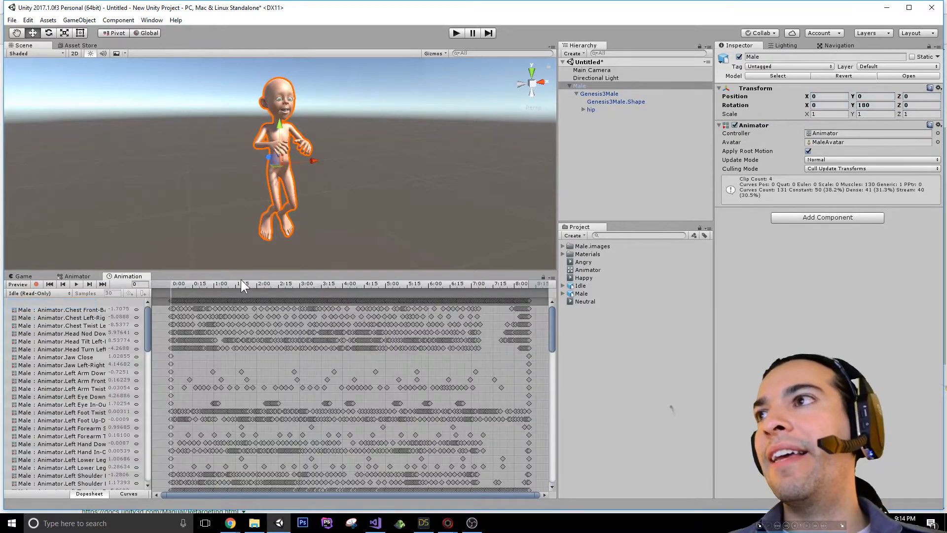
pyautogui.moveTo(238, 283); pyautogui.dragTo(151, 287)
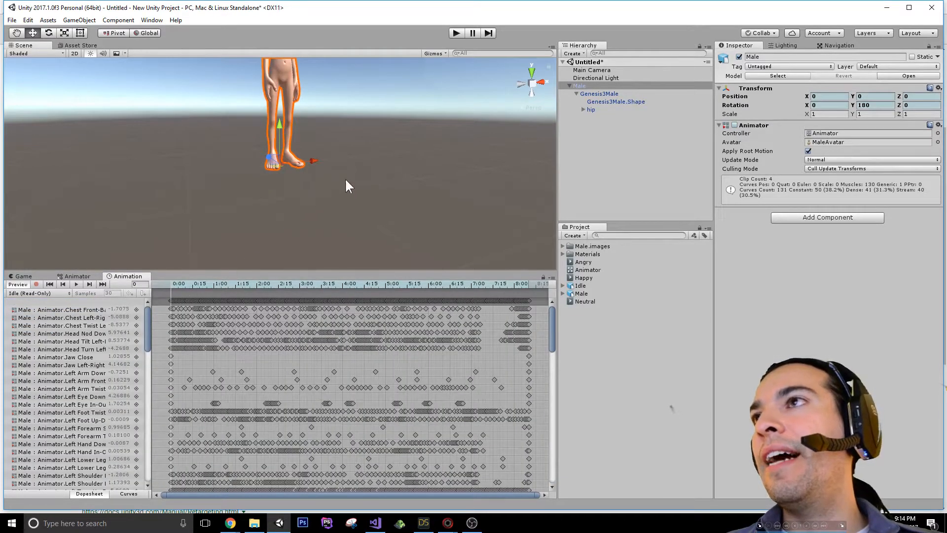
pyautogui.press('f')
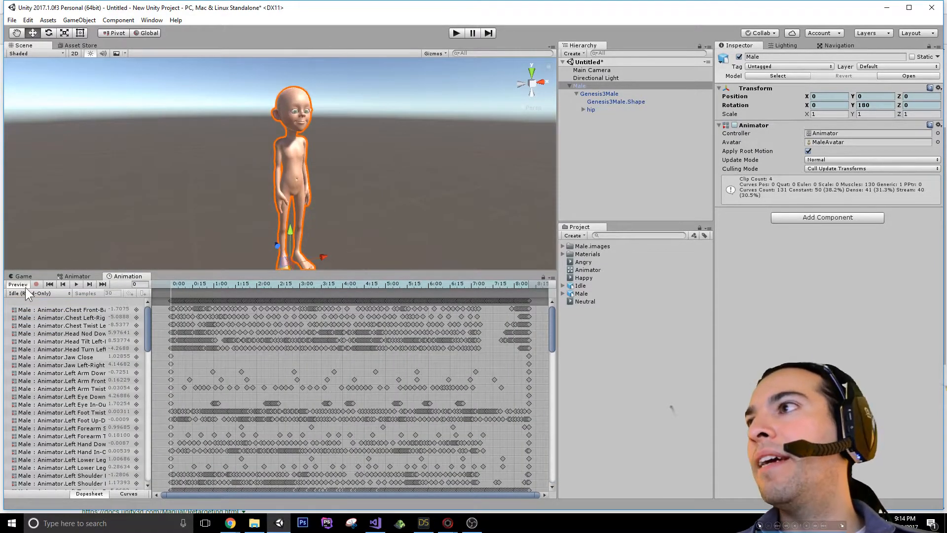
pyautogui.click(34, 294)
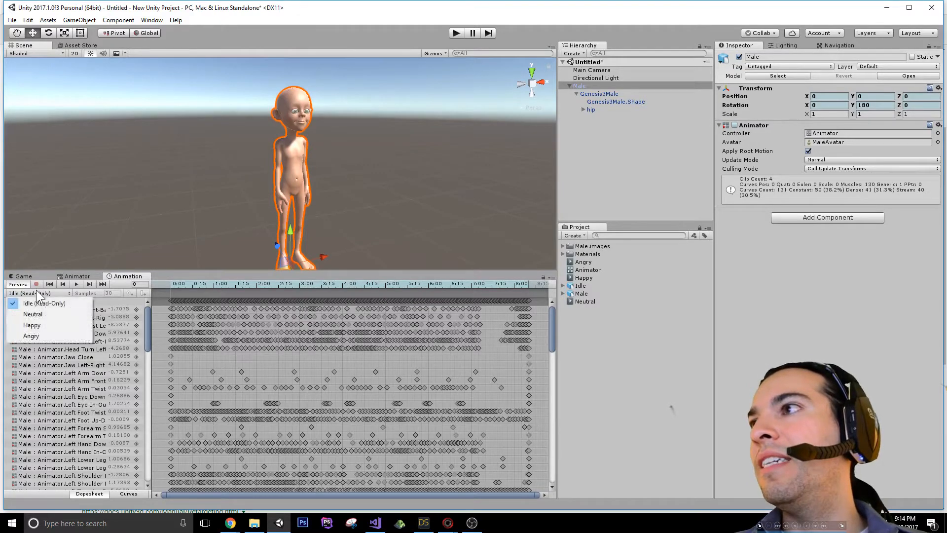
pyautogui.click(48, 326)
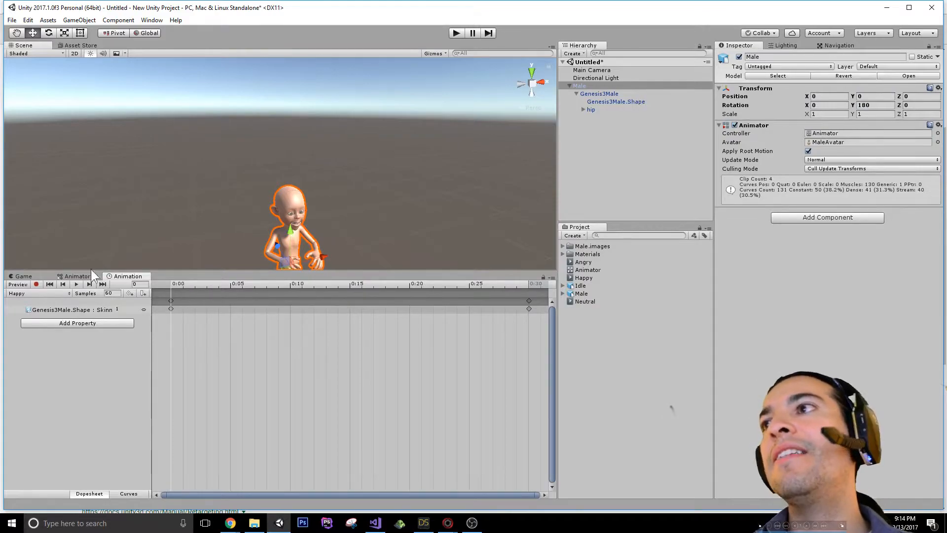
pyautogui.scroll(-3, 390, 244)
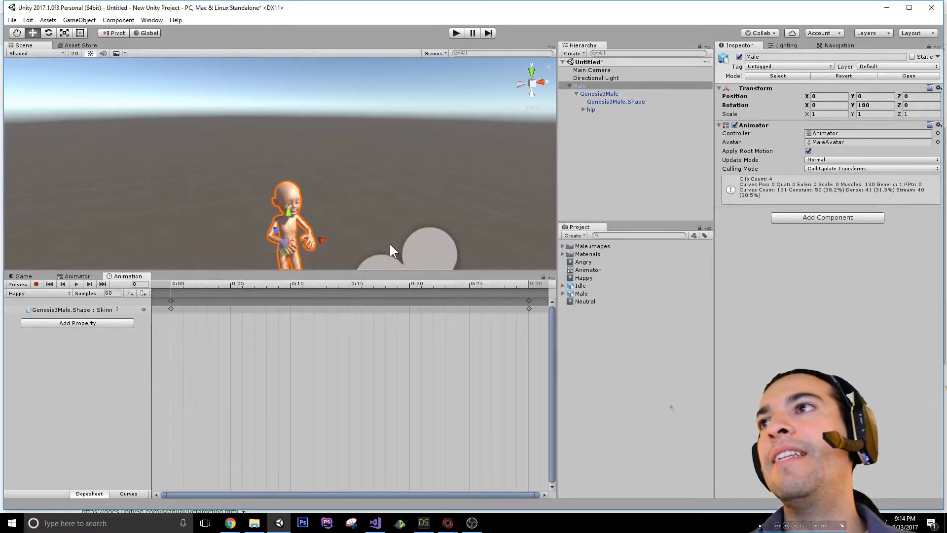
pyautogui.moveTo(372, 220); pyautogui.dragTo(377, 153, button='middle')
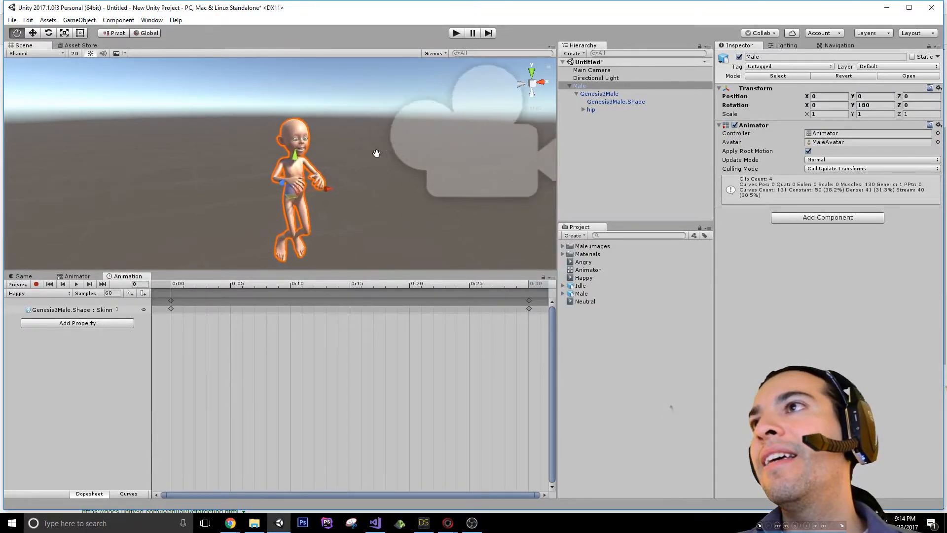
pyautogui.moveTo(181, 282); pyautogui.dragTo(155, 289)
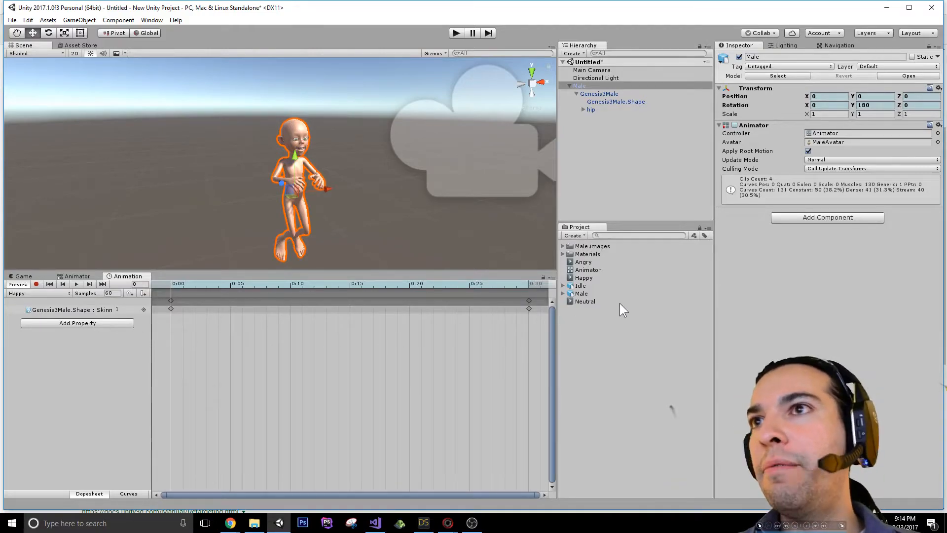
# Record a keyframe at frame 30 of the Angry clip with the FaceAngry blend shape of Genesis3Male.Shape set to 100
pyautogui.click(35, 294)
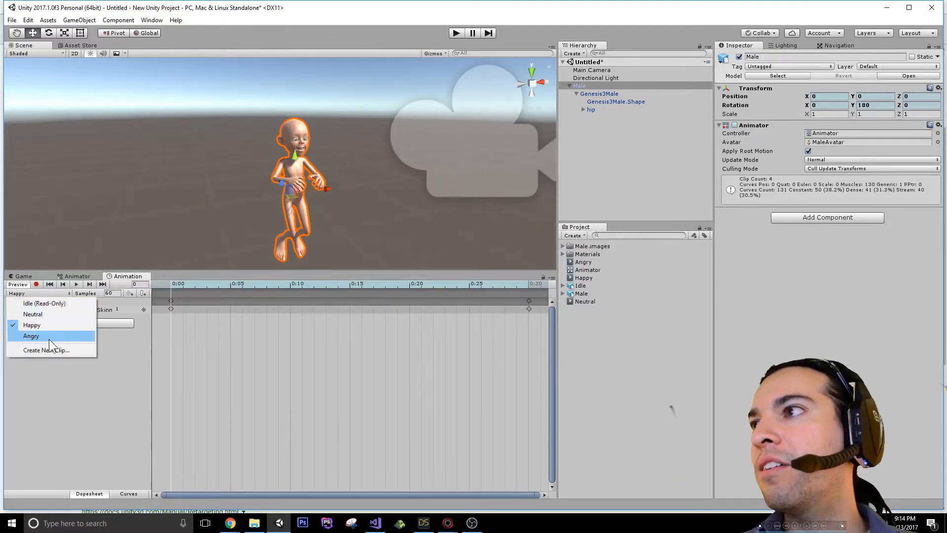
pyautogui.click(35, 336)
pyautogui.click(371, 285)
pyautogui.moveTo(371, 285); pyautogui.dragTo(350, 285)
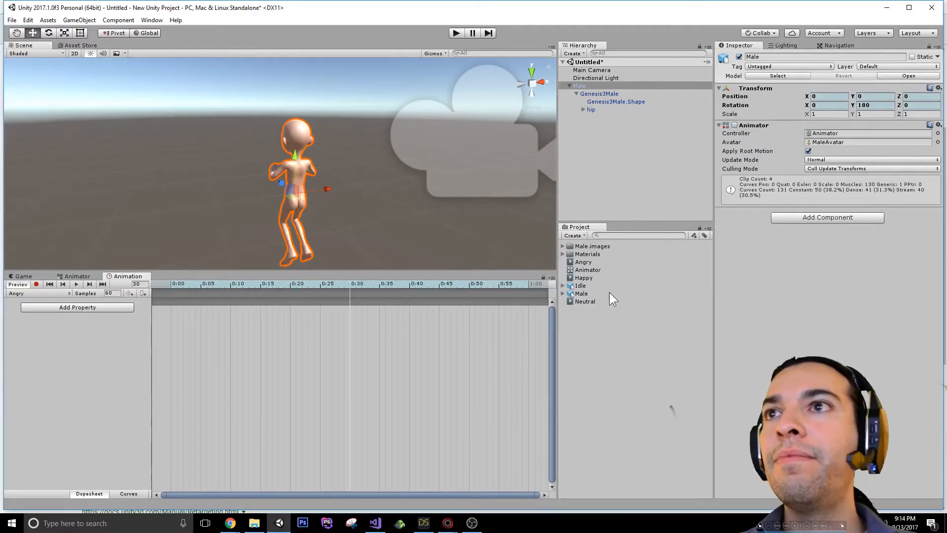
pyautogui.click(600, 96)
pyautogui.click(604, 100)
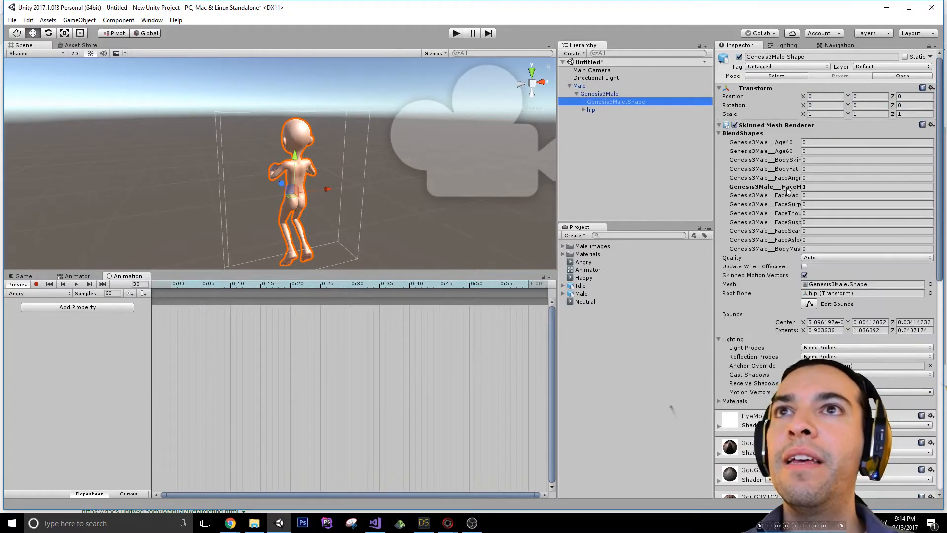
pyautogui.click(36, 285)
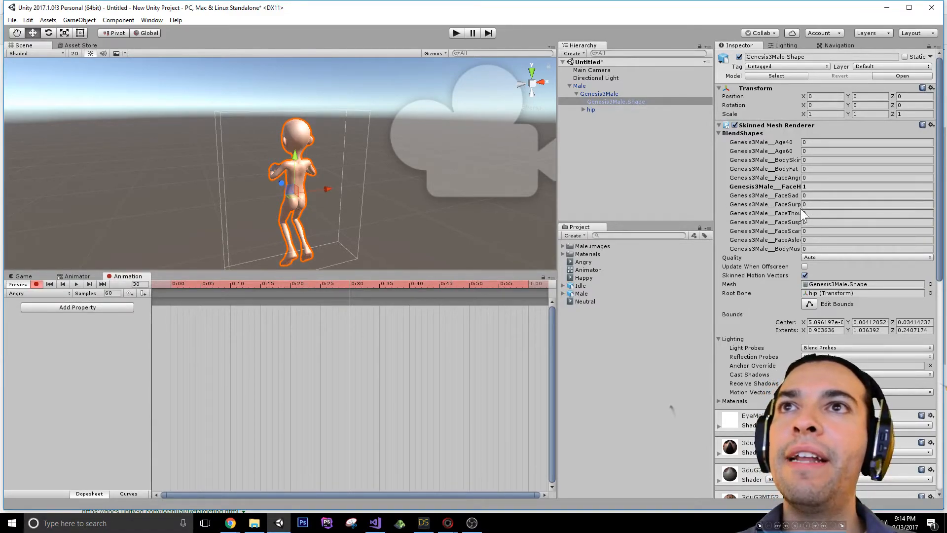
pyautogui.click(814, 178)
pyautogui.write('100')
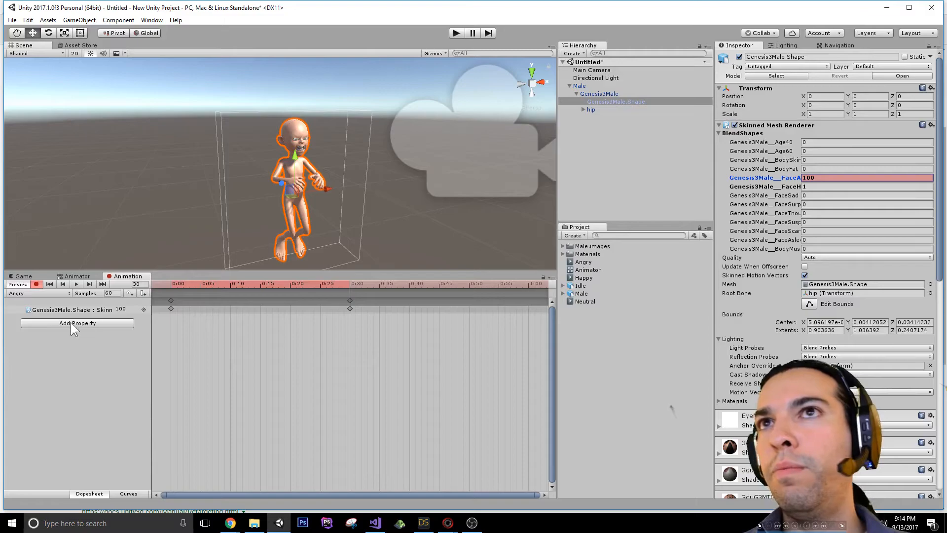
pyautogui.click(36, 283)
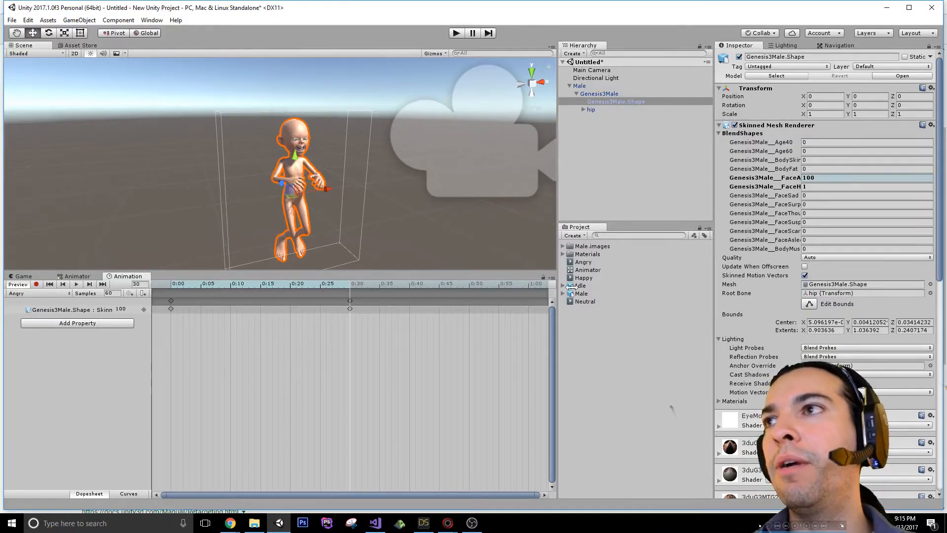
# Record the Face Surprised blend shape at 100 on frame 30 of the Angry clip
pyautogui.click(36, 284)
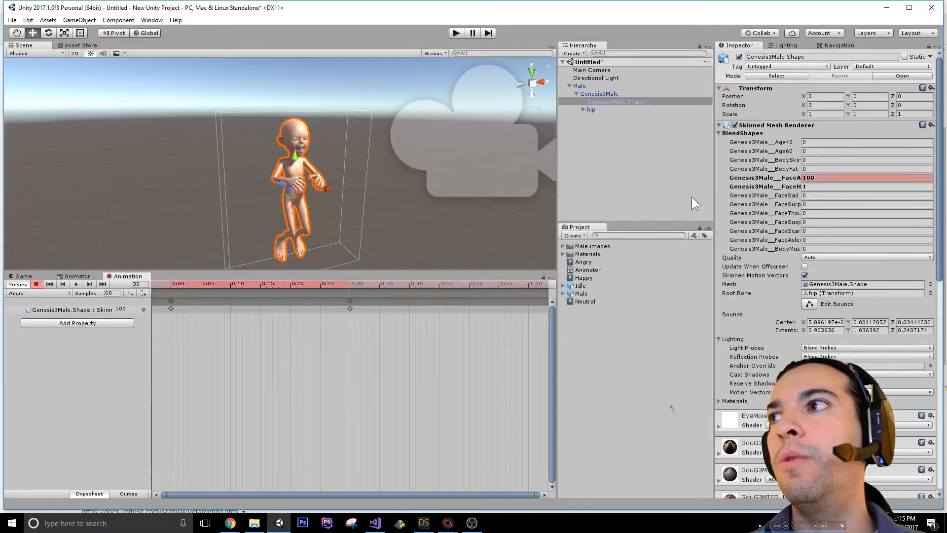
pyautogui.click(828, 203)
pyautogui.write('100')
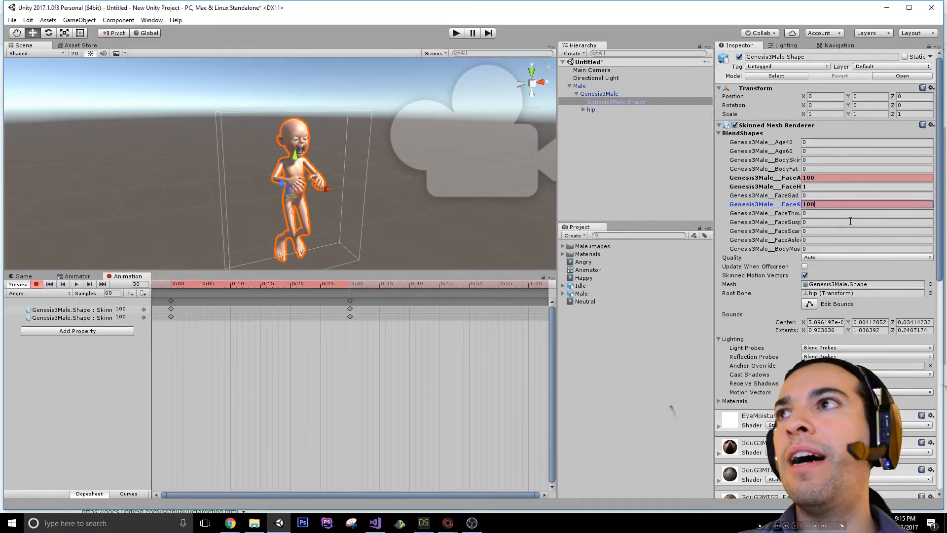
pyautogui.click(36, 285)
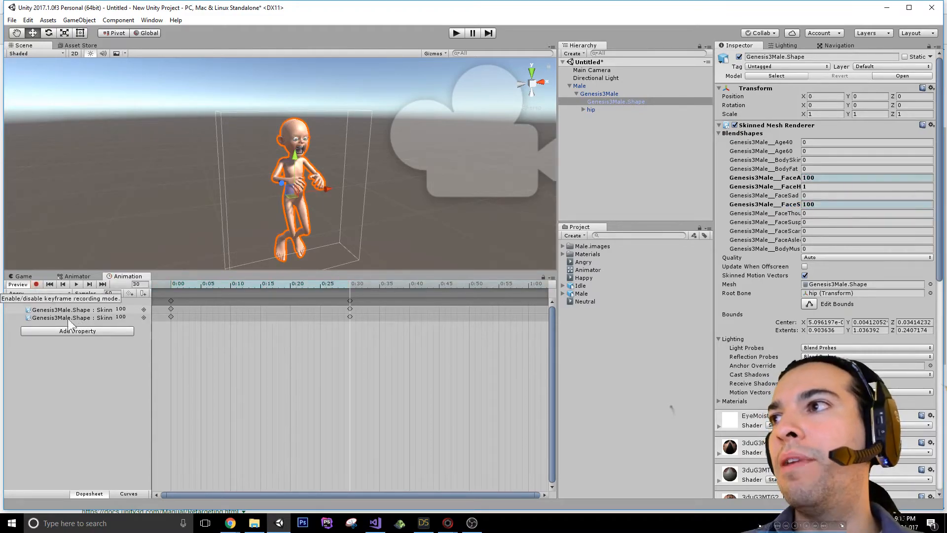
# Widen the property list to read the full names and delete the Face Surprised property from the Angry clip
pyautogui.moveTo(152, 332); pyautogui.dragTo(359, 316)
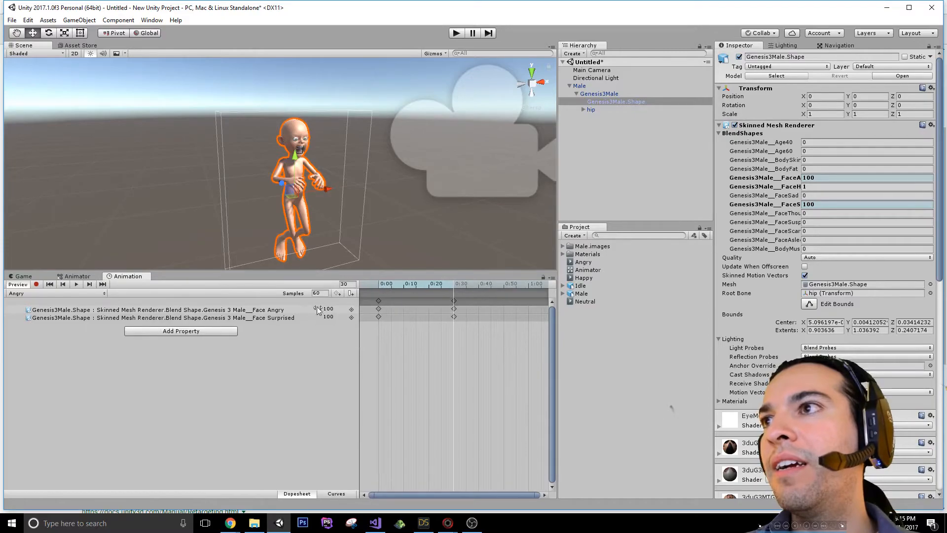
pyautogui.click(272, 318)
pyautogui.press('Delete')
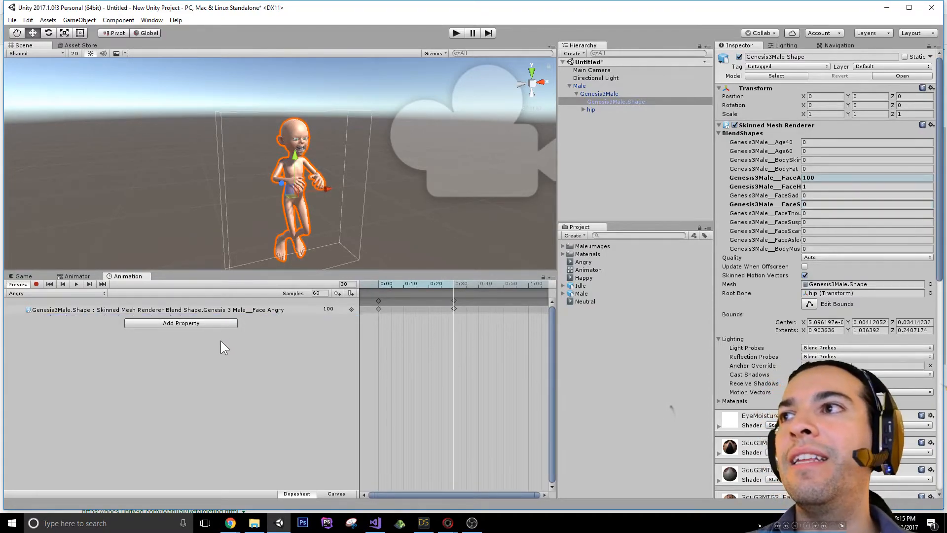
pyautogui.moveTo(358, 346); pyautogui.dragTo(156, 357)
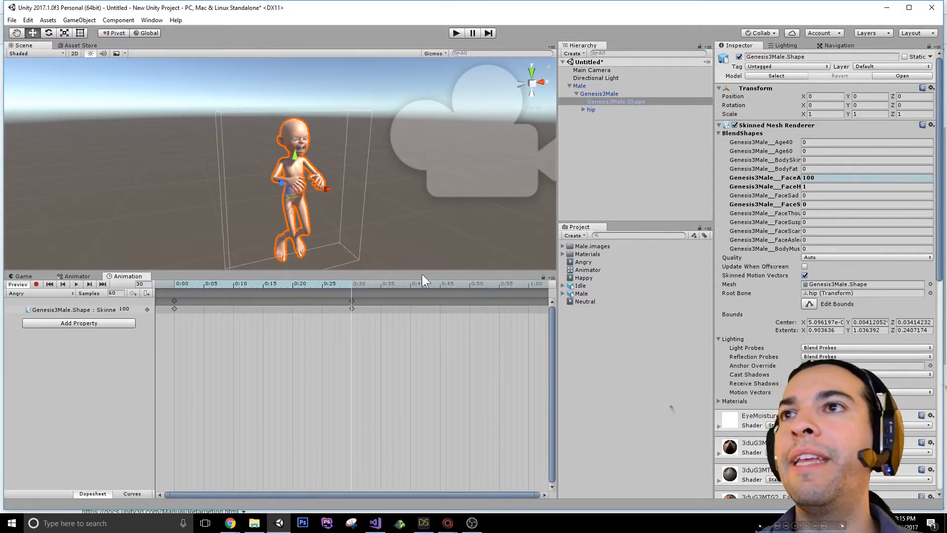
# Preview the first frame of the Angry clip and of the Idle clip with nothing selected in the scene
pyautogui.moveTo(344, 288); pyautogui.dragTo(2, 330)
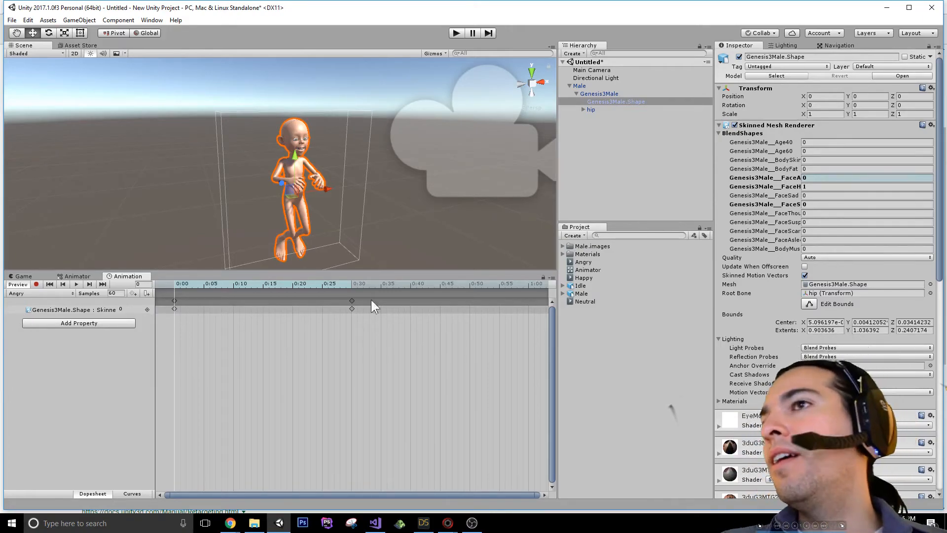
pyautogui.click(595, 174)
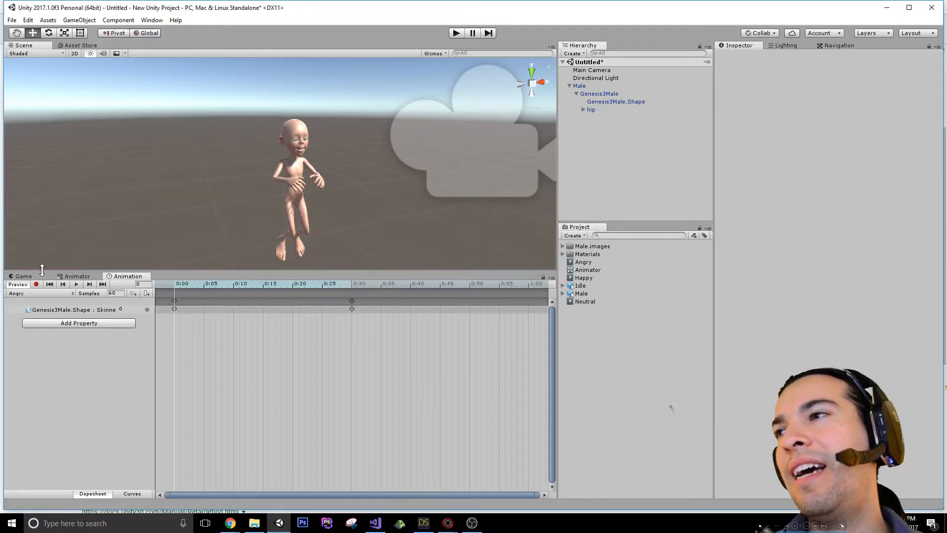
pyautogui.click(41, 292)
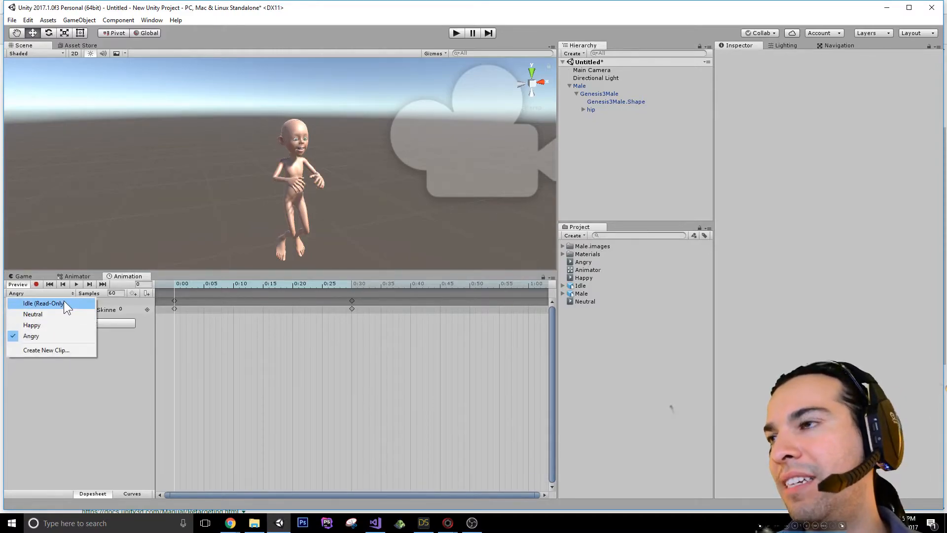
pyautogui.click(64, 301)
pyautogui.moveTo(213, 293); pyautogui.dragTo(46, 301)
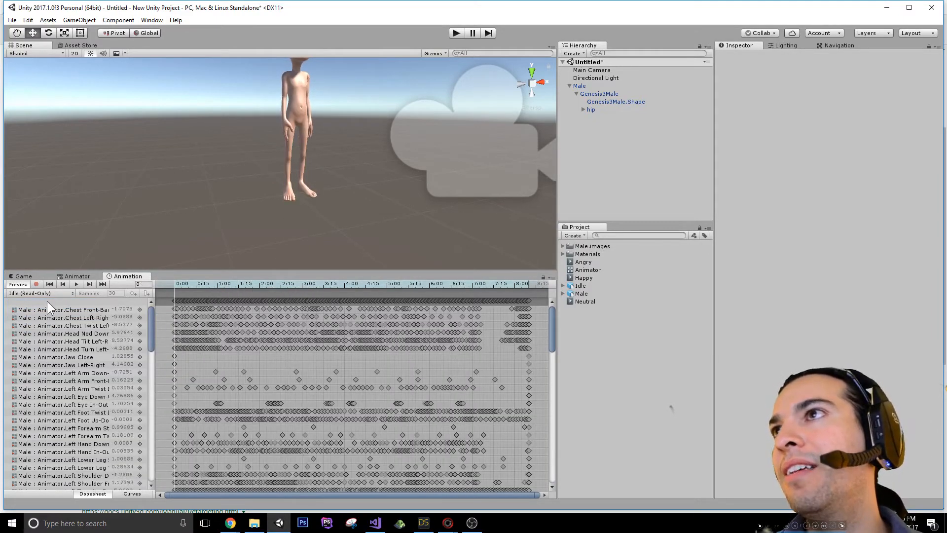
# Frame the whole character in the Scene view and run the scene briefly to check its pose
pyautogui.moveTo(290, 197); pyautogui.dragTo(300, 249, button='middle')
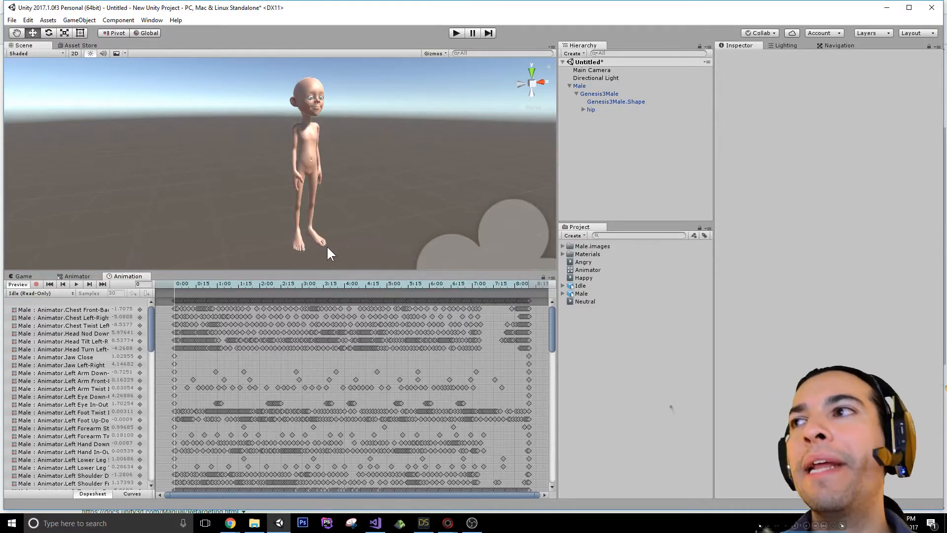
pyautogui.click(457, 33)
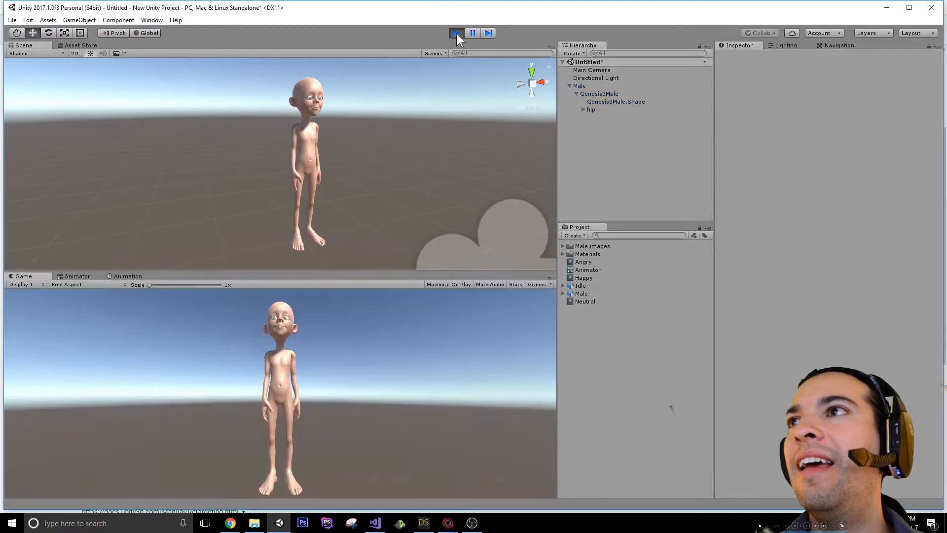
pyautogui.click(455, 33)
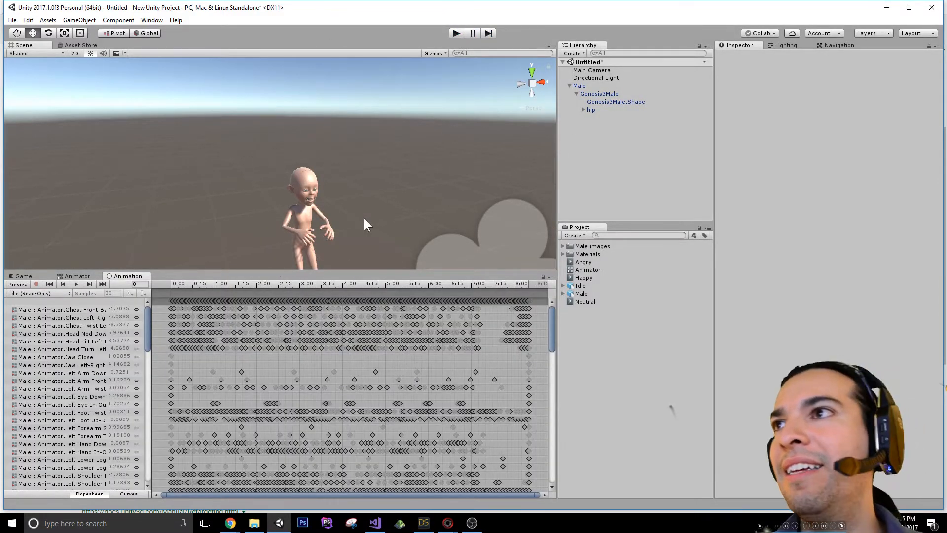
# Replace the Male character in the scene with a fresh copy of the model, rotated 180 degrees about Y
pyautogui.click(578, 86)
pyautogui.press('Delete')
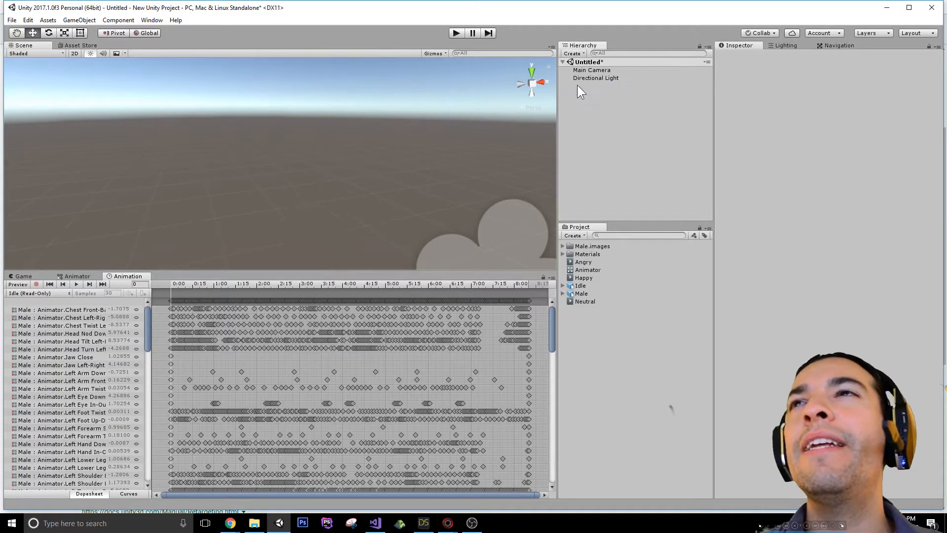
pyautogui.moveTo(580, 294); pyautogui.dragTo(588, 210)
pyautogui.click(868, 96)
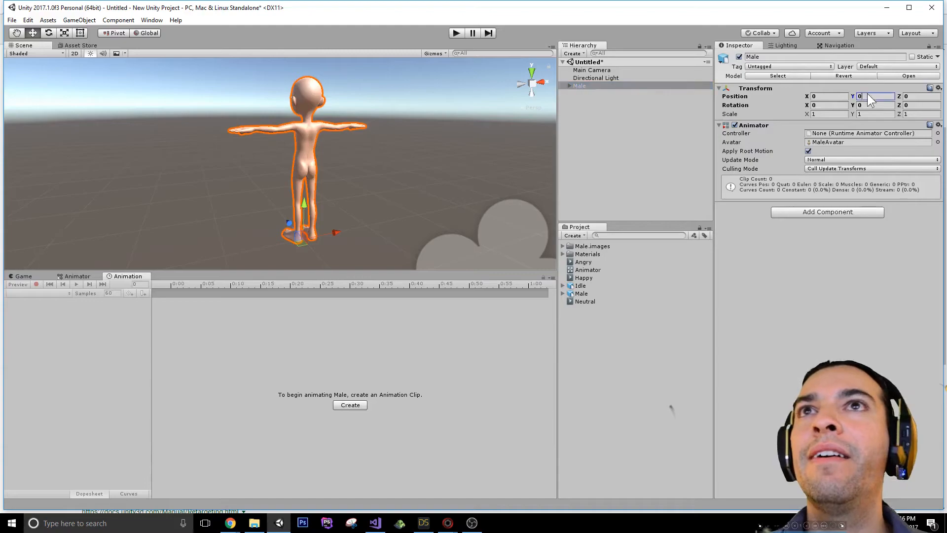
pyautogui.press('Tab')
pyautogui.press('Tab')
pyautogui.press('Tab')
pyautogui.write('180')
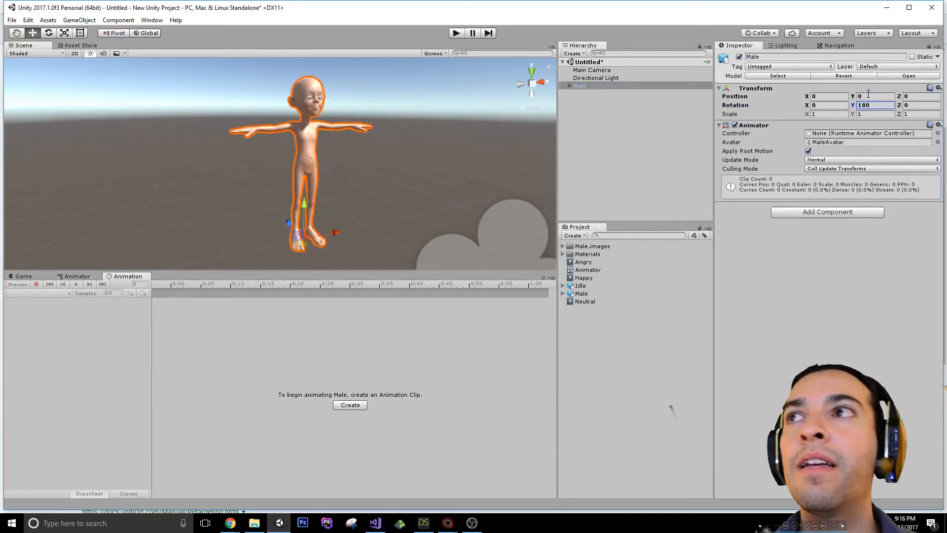
pyautogui.click(592, 153)
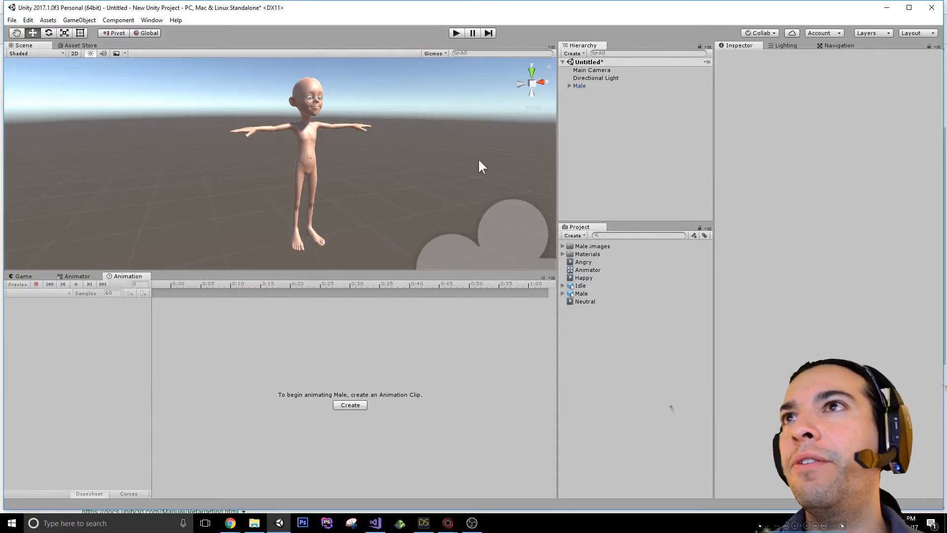
# Assign the Animator controller to the Male character and preview the first frame of its Happy clip
pyautogui.click(304, 135)
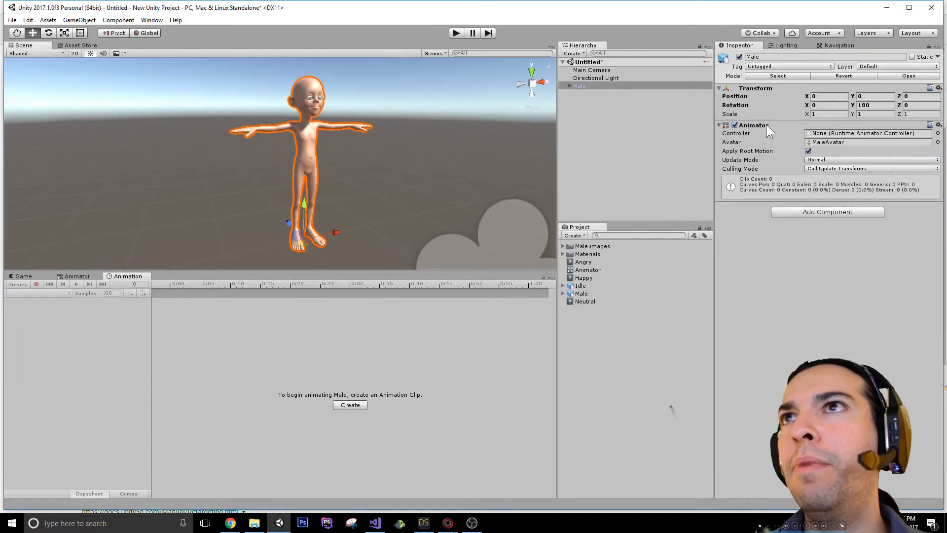
pyautogui.moveTo(588, 272); pyautogui.dragTo(822, 140)
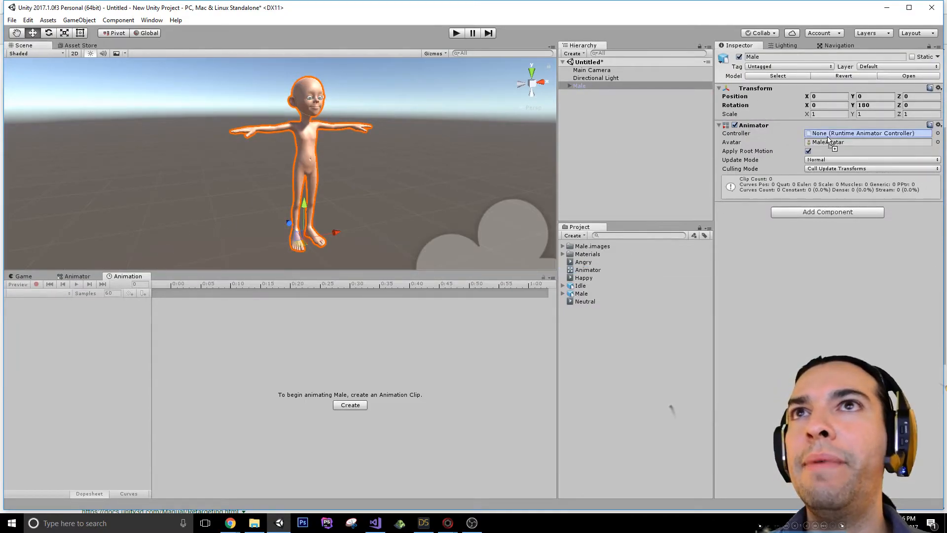
pyautogui.click(38, 293)
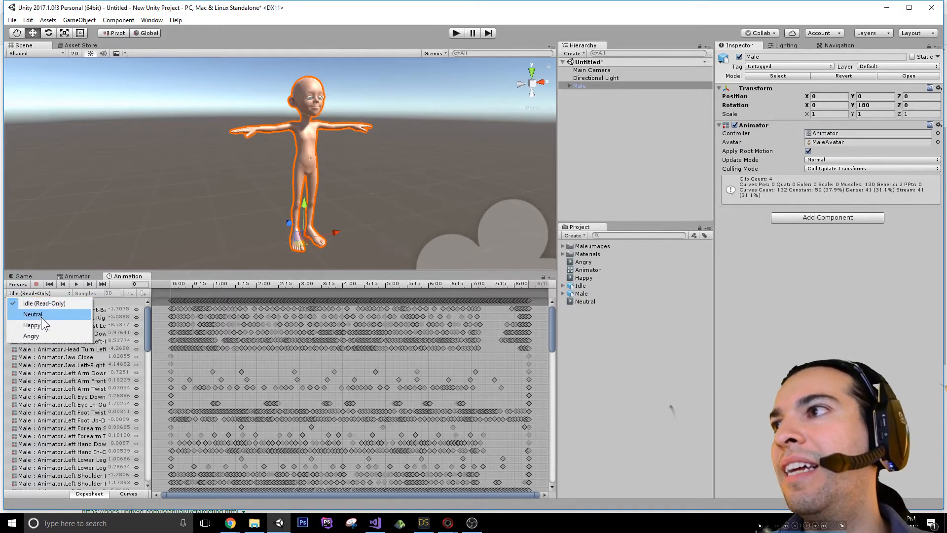
pyautogui.click(43, 324)
pyautogui.moveTo(162, 286)
pyautogui.mouseDown()
pyautogui.moveTo(528, 268)
pyautogui.moveTo(170, 284)
pyautogui.mouseUp()
pyautogui.click(545, 142)
# Delete the Male character and add a fresh copy of the model with its Y rotation set to 180
pyautogui.click(580, 86)
pyautogui.press('Delete')
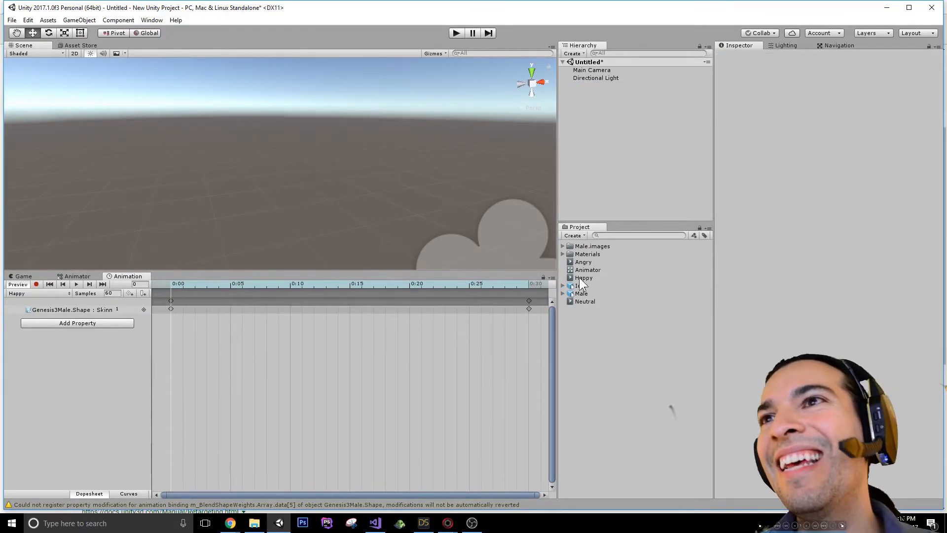
pyautogui.moveTo(583, 293); pyautogui.dragTo(596, 146)
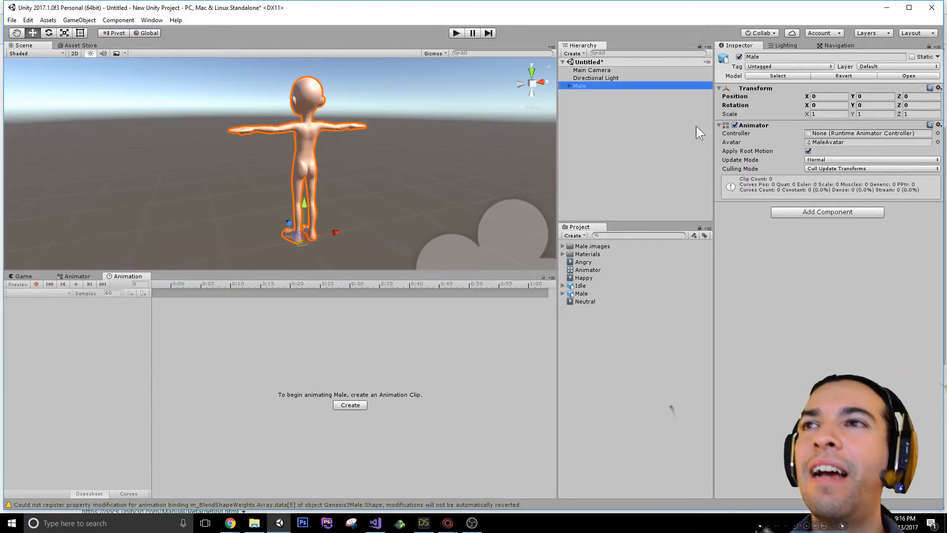
pyautogui.click(870, 104)
pyautogui.write('180')
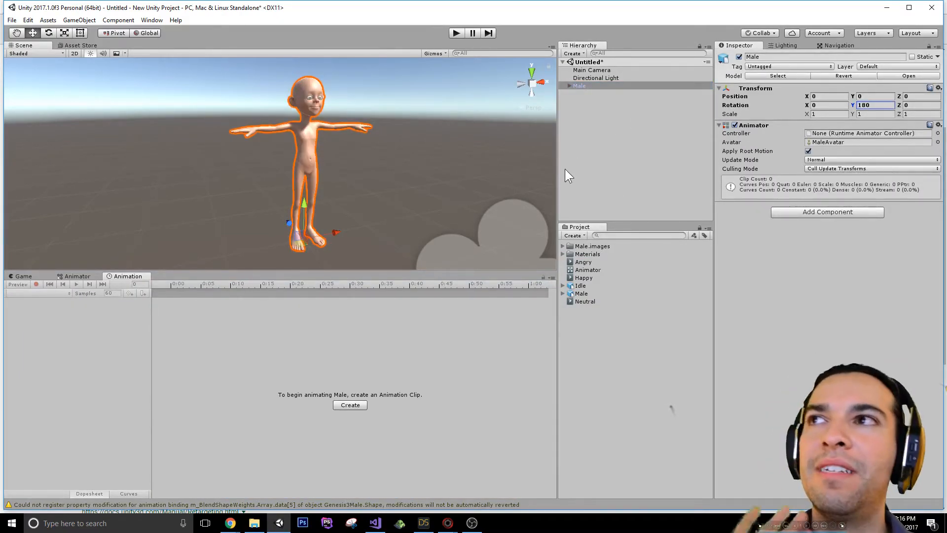
pyautogui.click(650, 121)
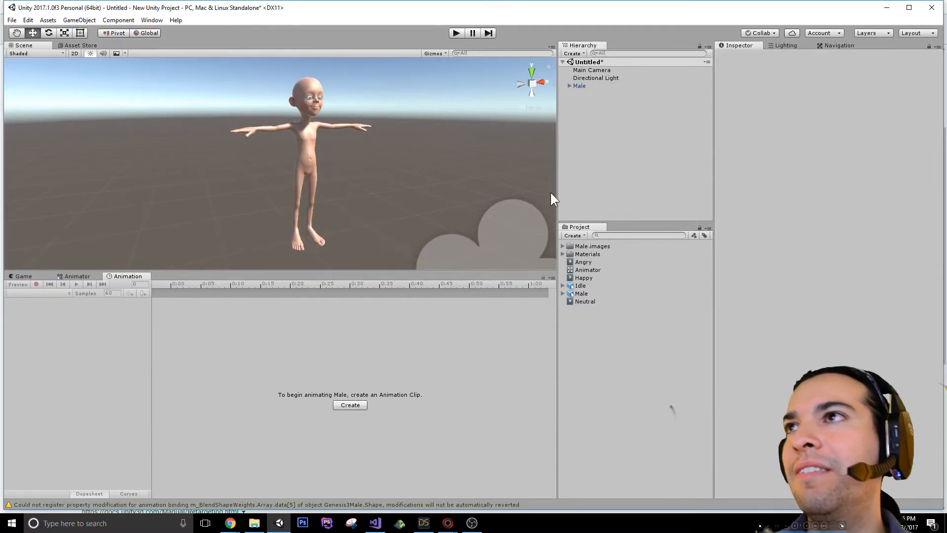
# Check the Happy and Angry states in the Animator's Face Layer and create a transition from Neutral to Happy
pyautogui.click(79, 276)
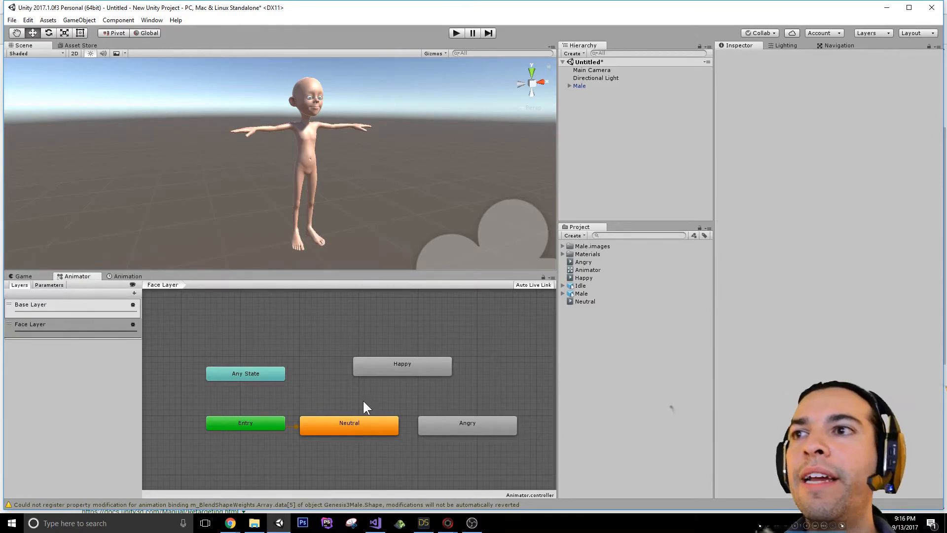
pyautogui.click(427, 373)
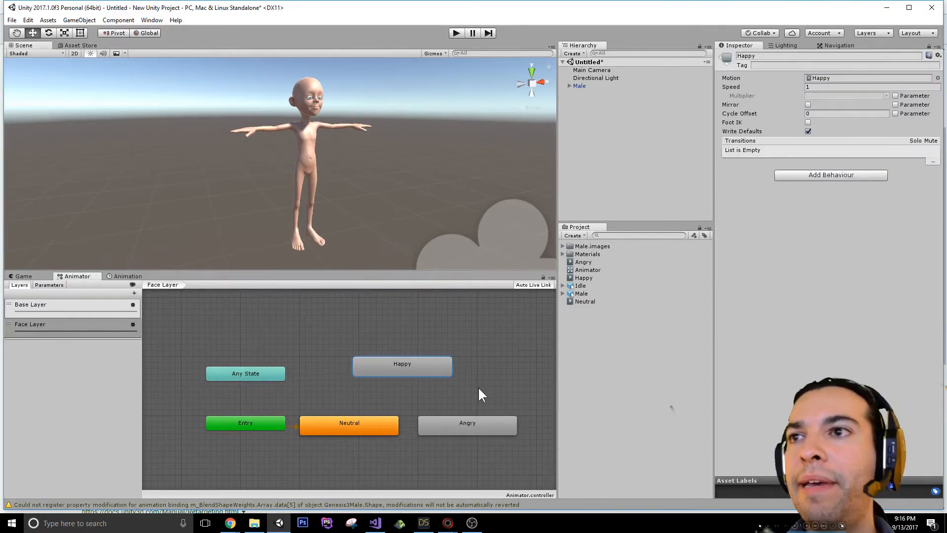
pyautogui.click(483, 423)
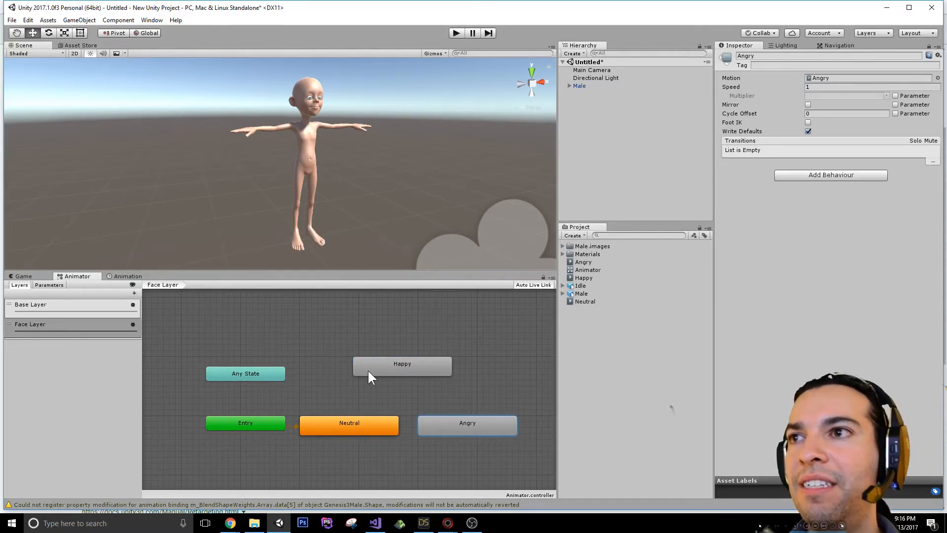
pyautogui.rightClick(356, 431)
pyautogui.click(383, 443)
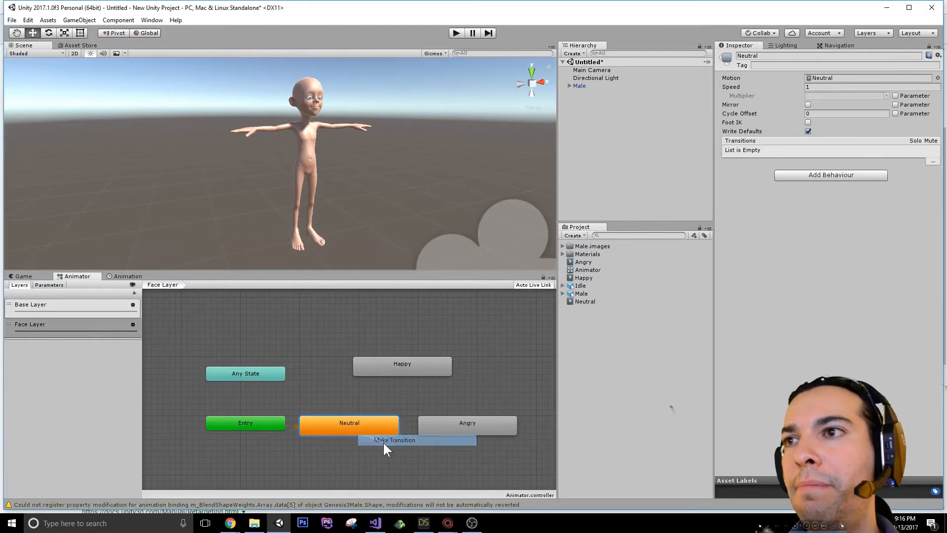
pyautogui.click(398, 366)
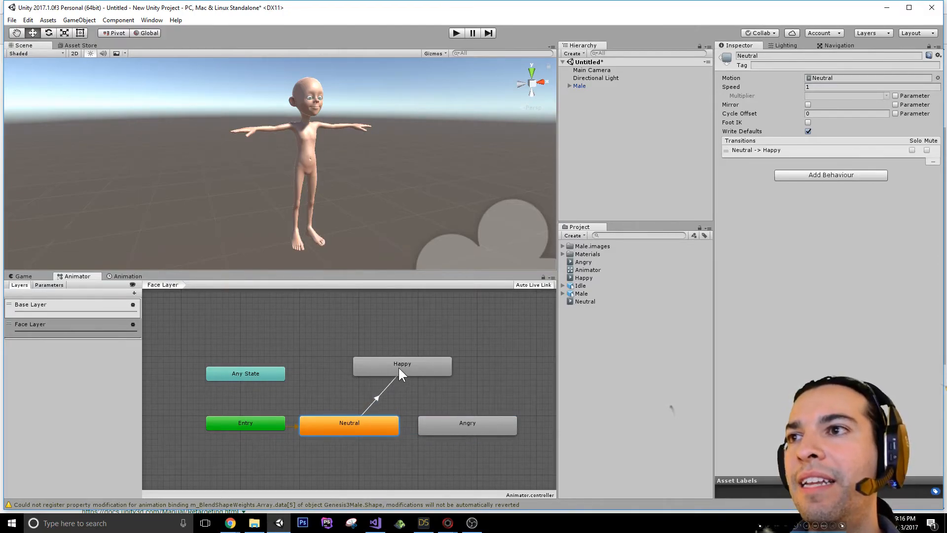
# Create Face Layer transitions from the Happy state to Angry and from Angry back to Neutral
pyautogui.rightClick(393, 363)
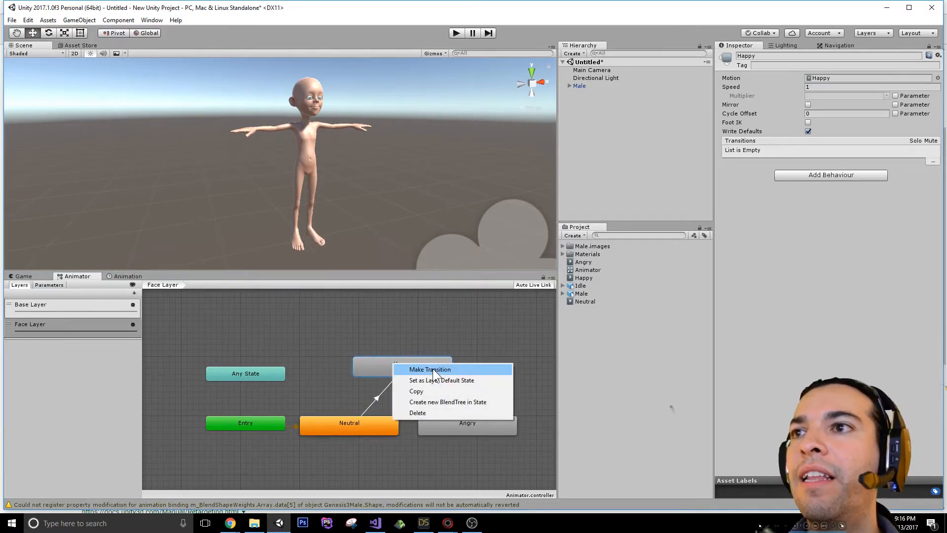
pyautogui.click(433, 369)
pyautogui.click(460, 422)
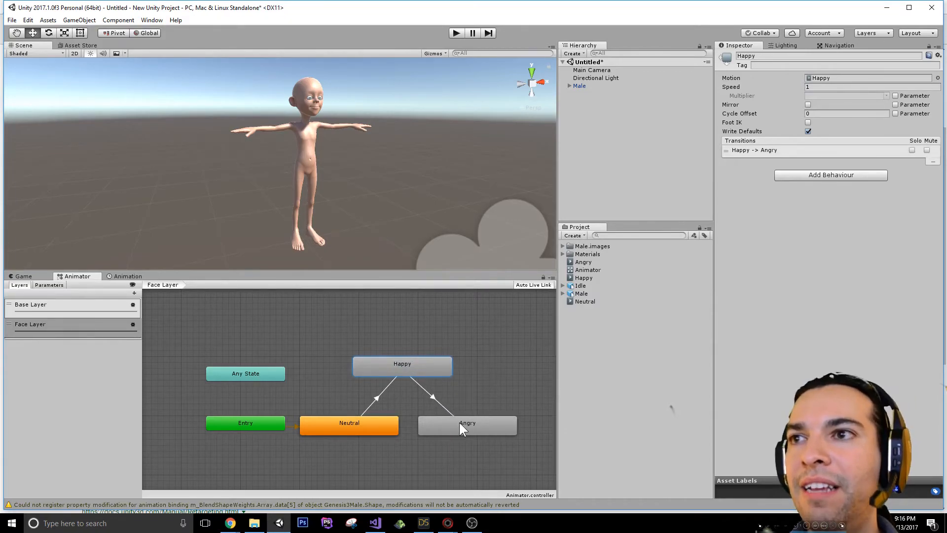
pyautogui.rightClick(460, 422)
pyautogui.click(492, 428)
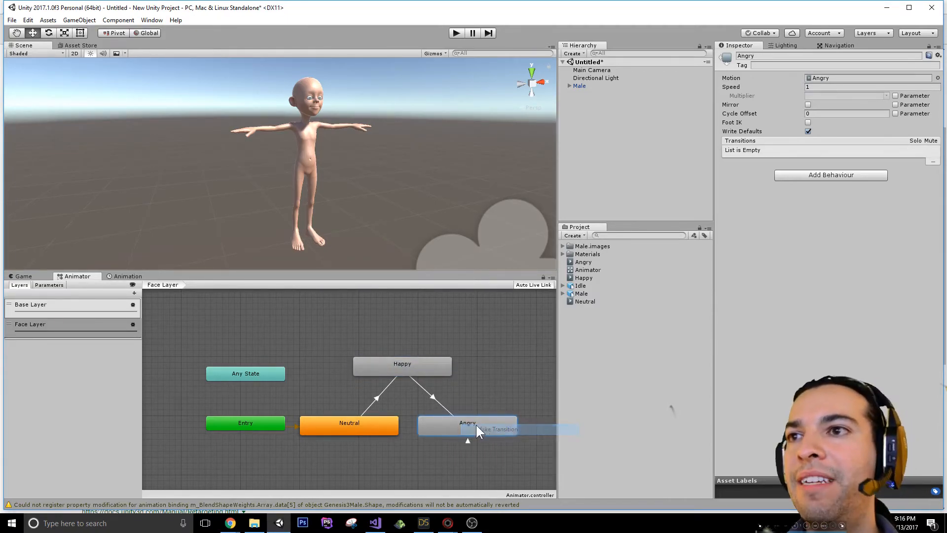
pyautogui.click(396, 433)
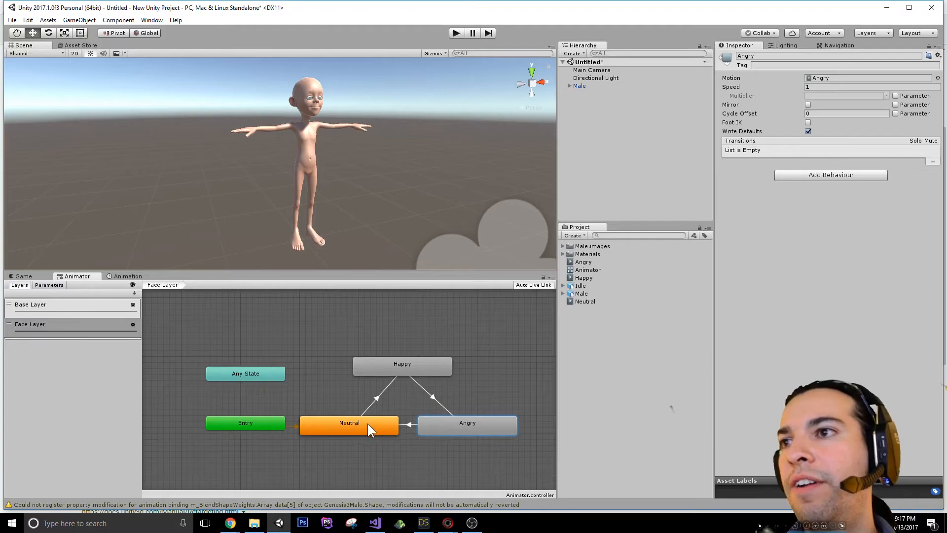
# Set the exit time to 3 on the Neutral to Happy, Happy to Angry and Angry to Neutral transitions
pyautogui.click(378, 395)
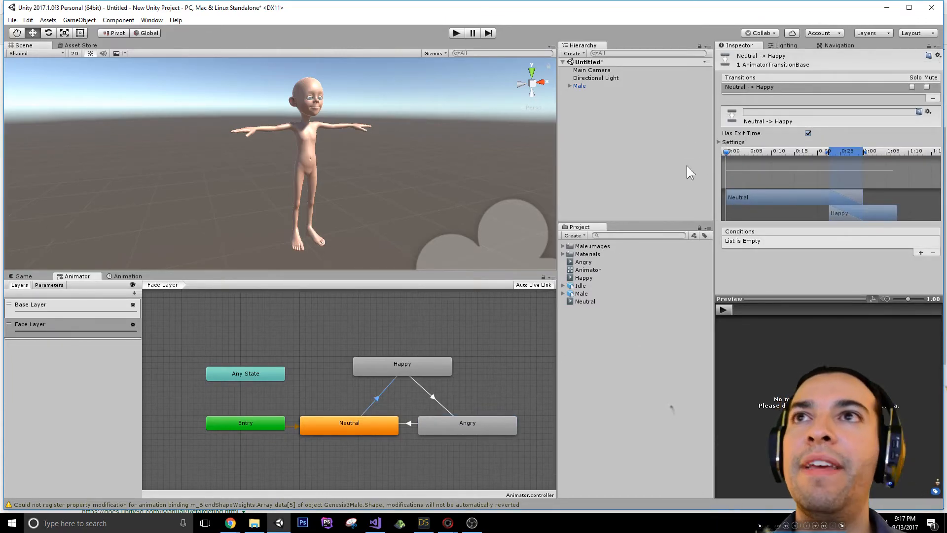
pyautogui.click(718, 142)
pyautogui.click(813, 151)
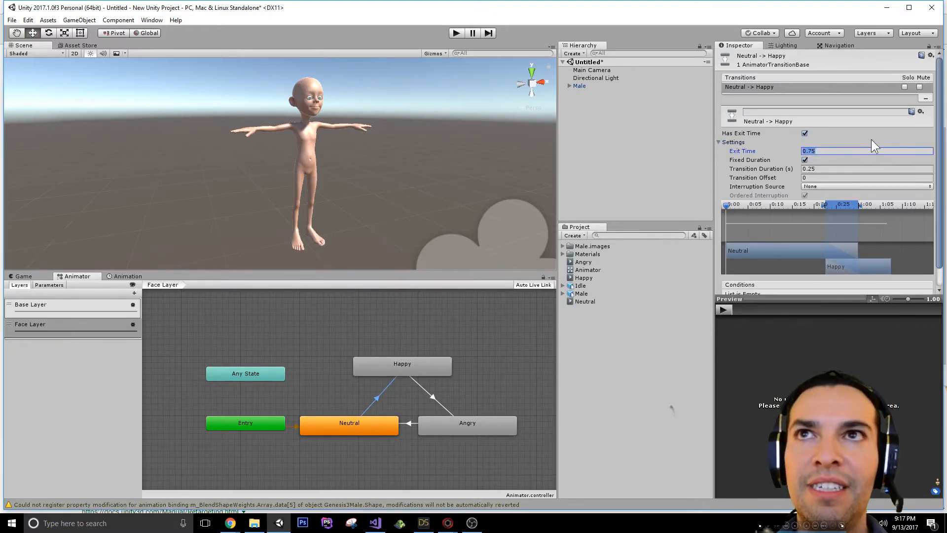
pyautogui.write('3')
pyautogui.click(434, 395)
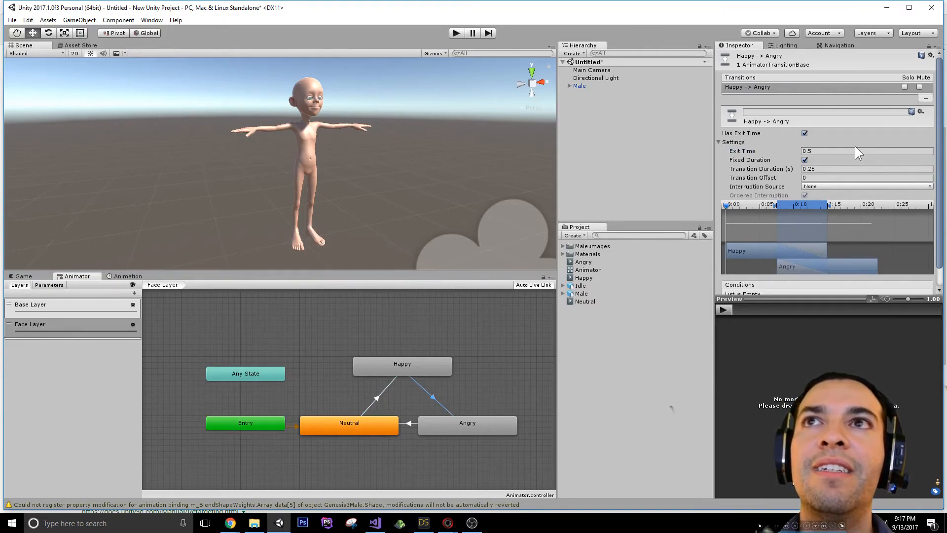
pyautogui.click(817, 153)
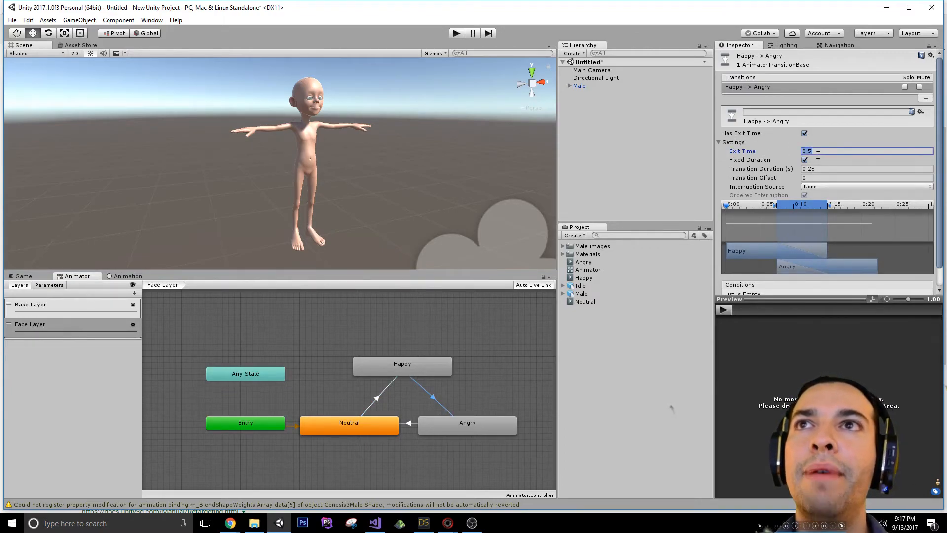
pyautogui.write('3')
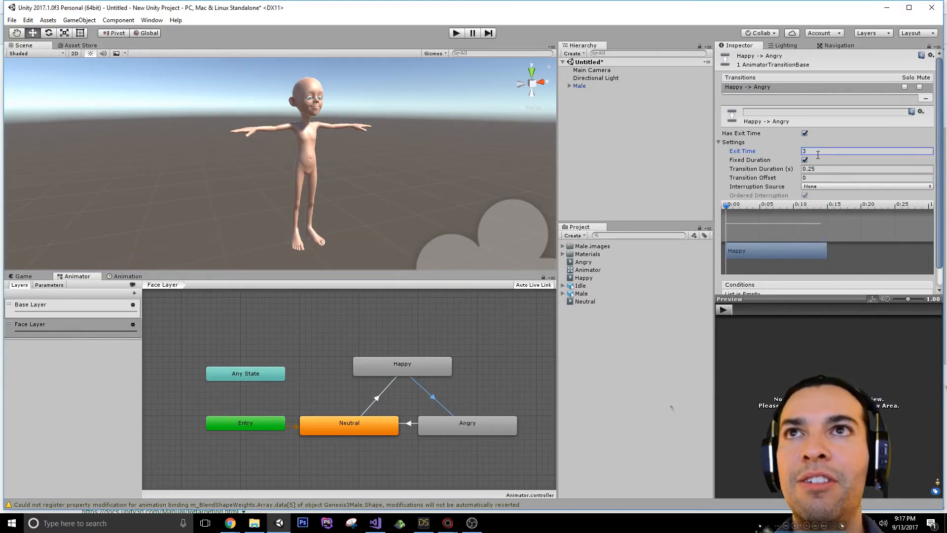
pyautogui.click(409, 423)
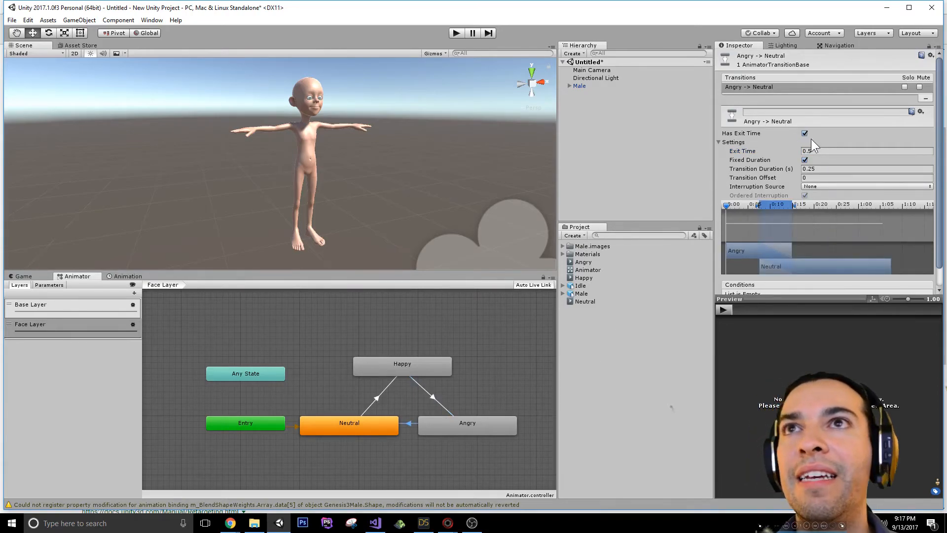
pyautogui.click(819, 150)
pyautogui.write('3')
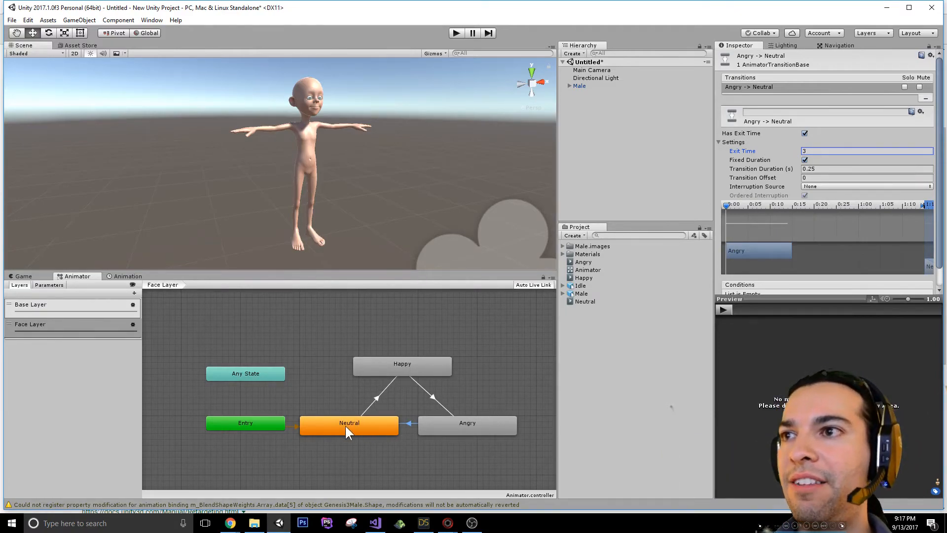
pyautogui.click(437, 176)
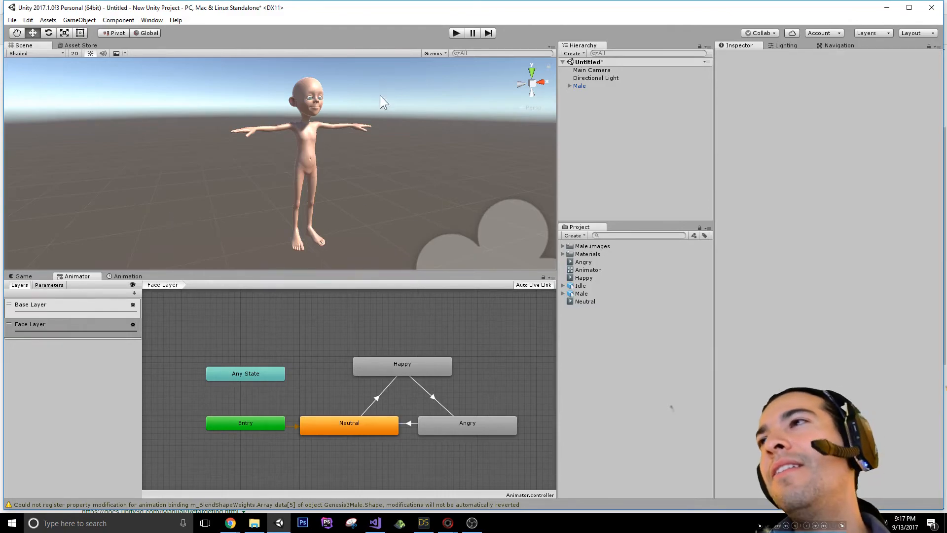
# Play-test the scene, stop it, and check the rig import settings of the Male and Idle models
pyautogui.click(454, 33)
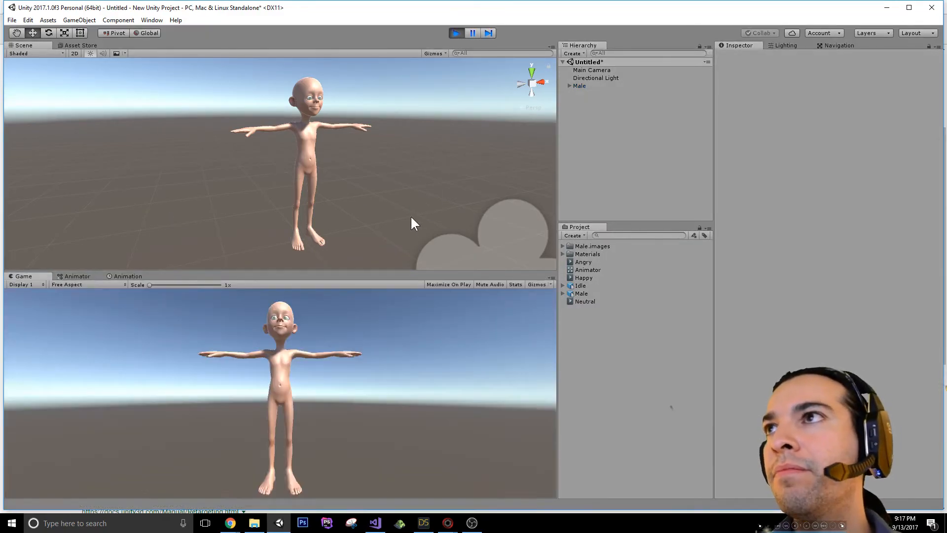
pyautogui.click(455, 33)
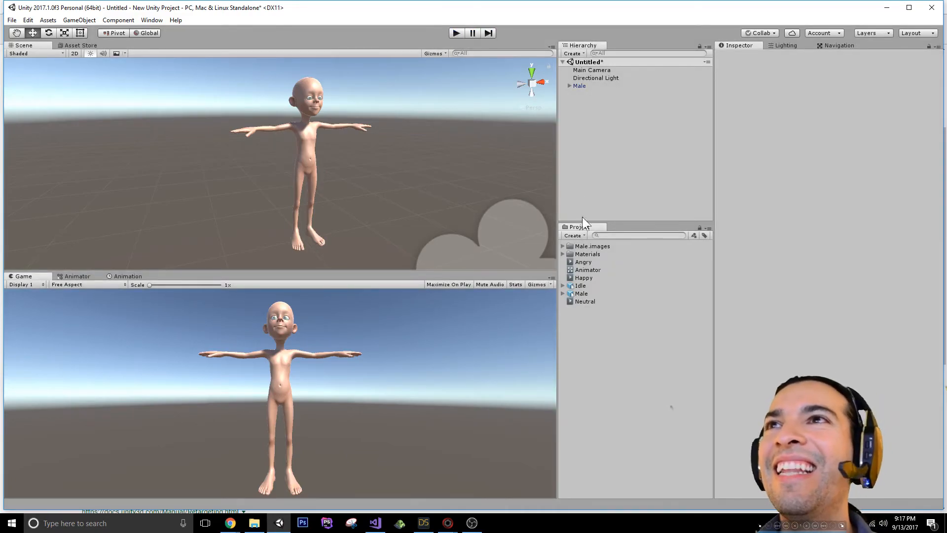
pyautogui.click(577, 293)
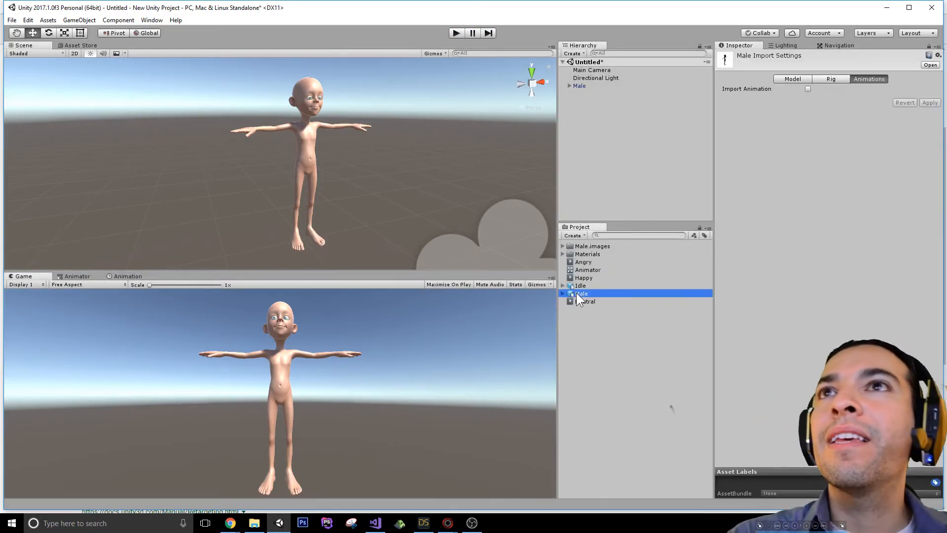
pyautogui.click(834, 80)
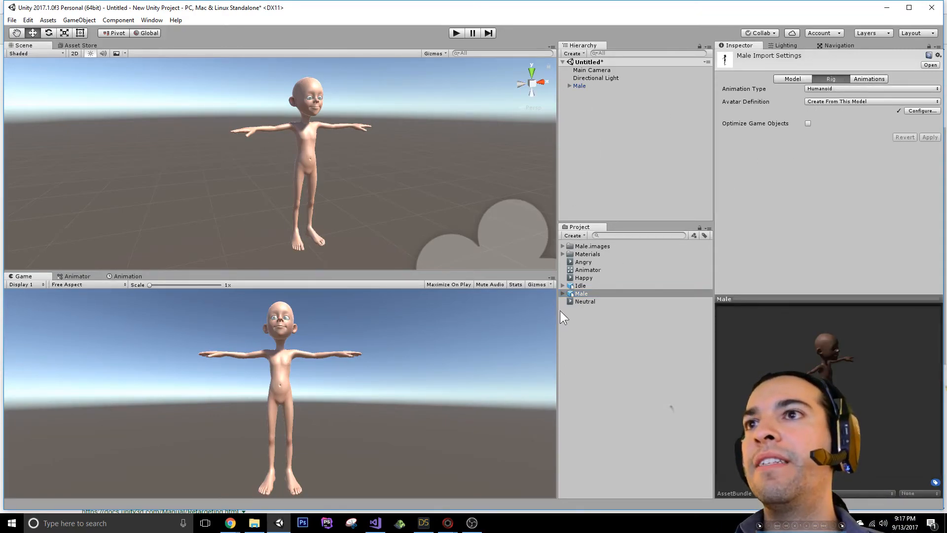
pyautogui.click(580, 286)
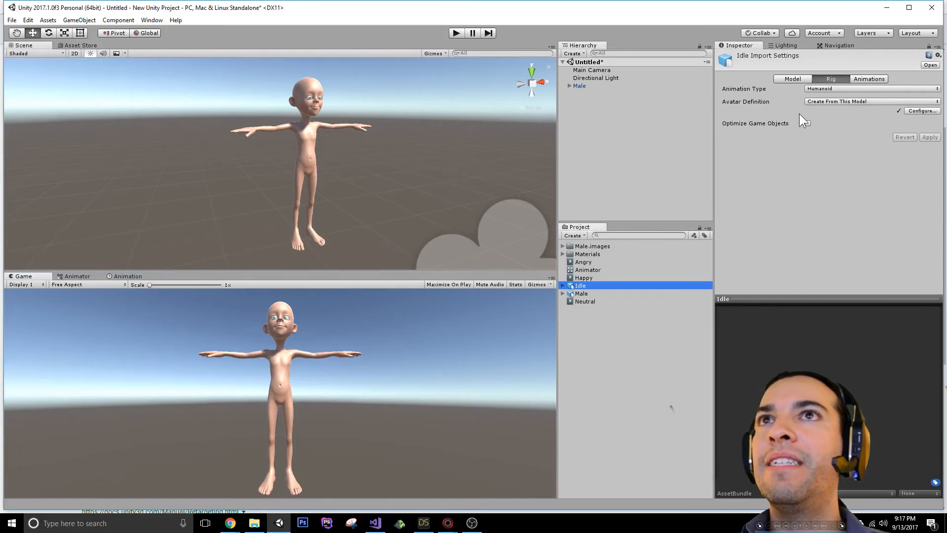
pyautogui.click(629, 345)
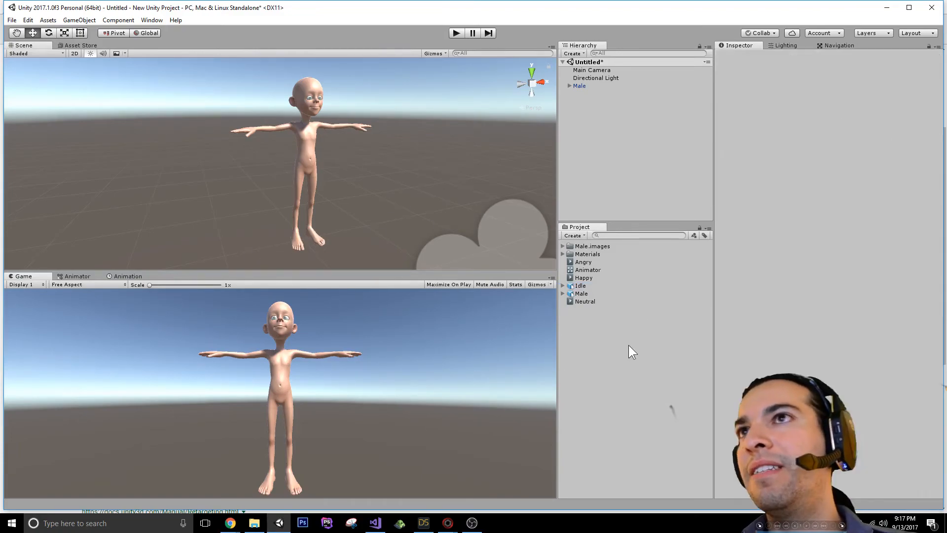
# Assign the Animator controller to the Male character in the scene, then run and stop a play test
pyautogui.click(580, 86)
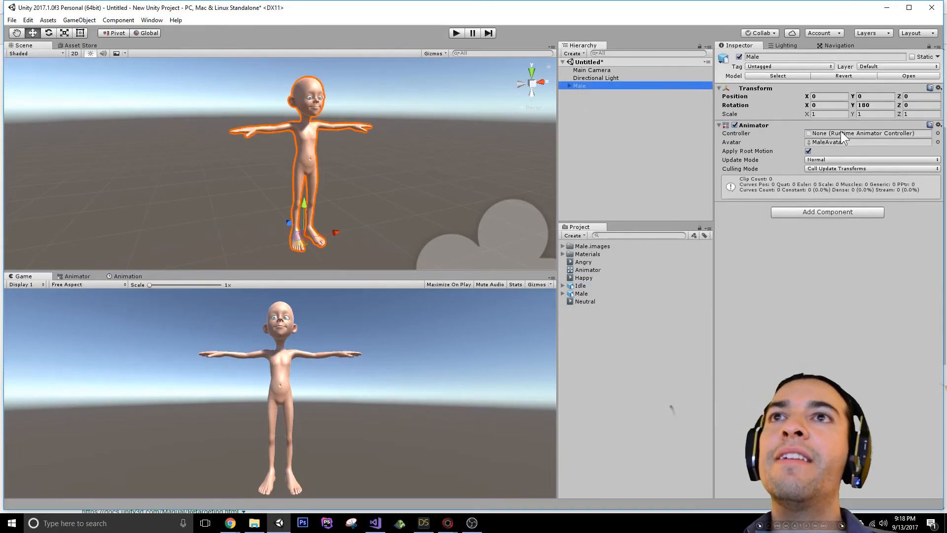
pyautogui.moveTo(584, 270); pyautogui.dragTo(845, 140)
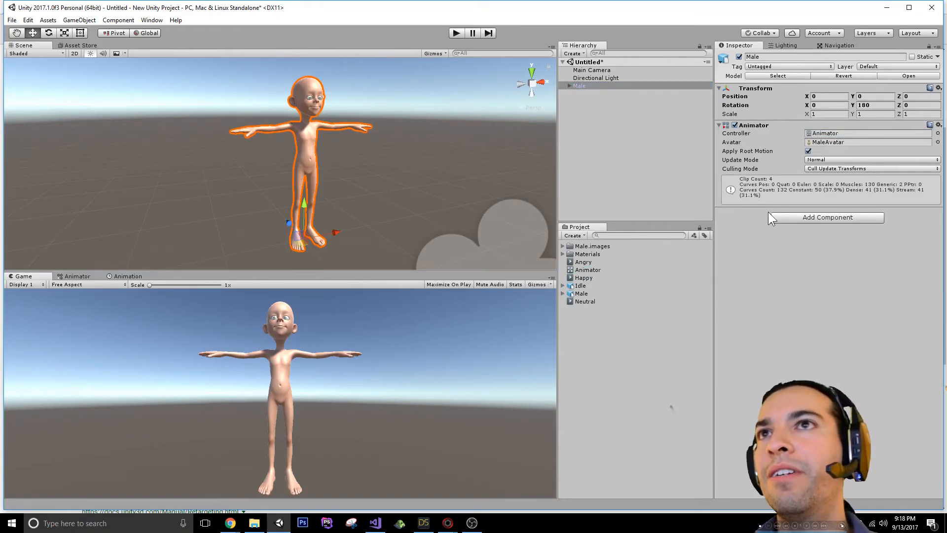
pyautogui.click(455, 34)
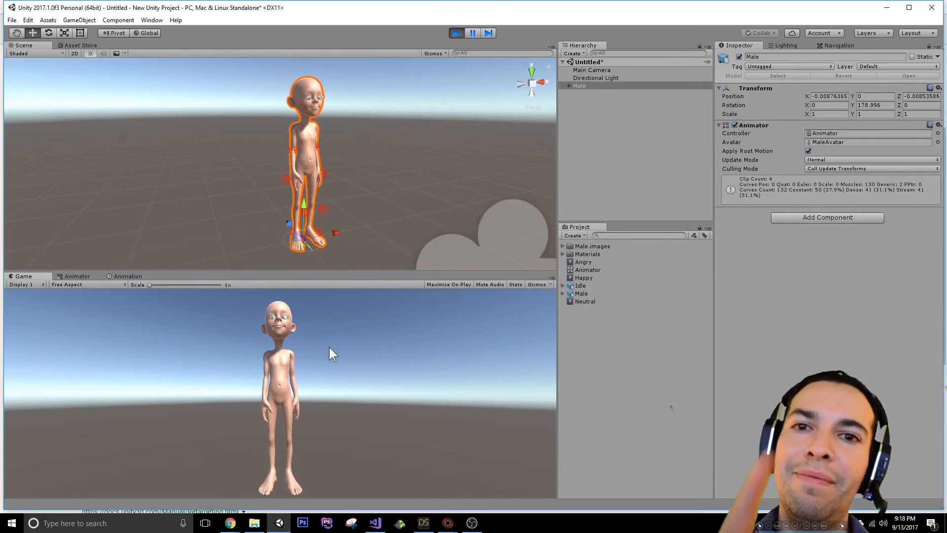
pyautogui.click(453, 33)
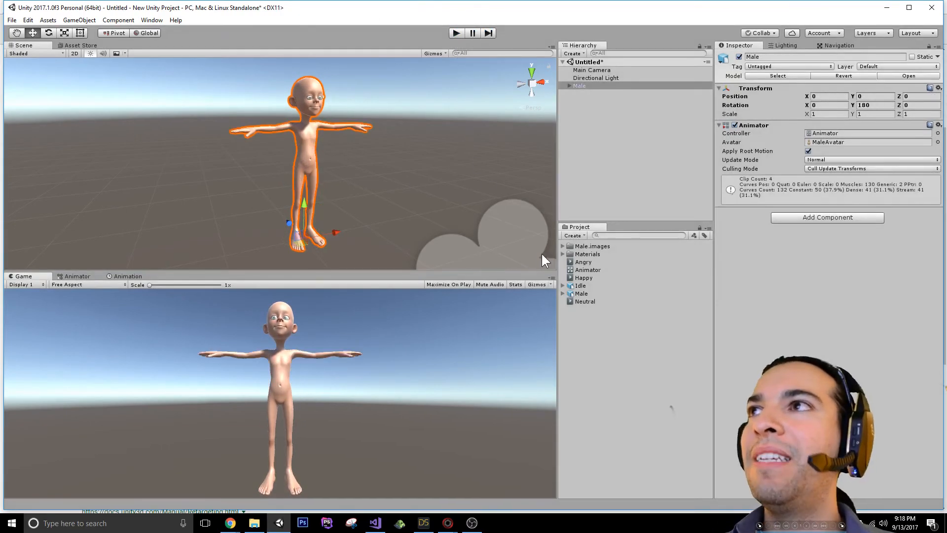
# Set the Face Layer's weight to 1 in the Animator controller and run the scene to test it
pyautogui.doubleClick(587, 270)
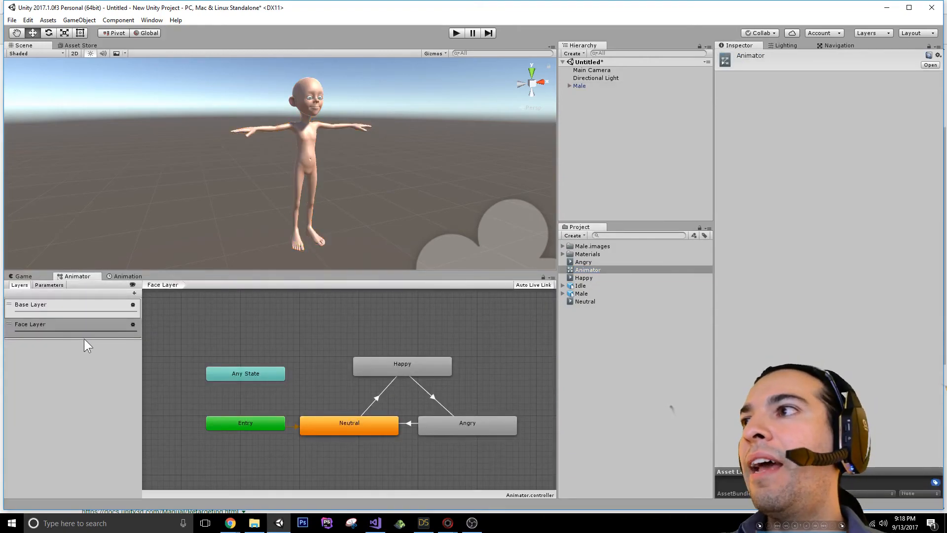
pyautogui.click(132, 324)
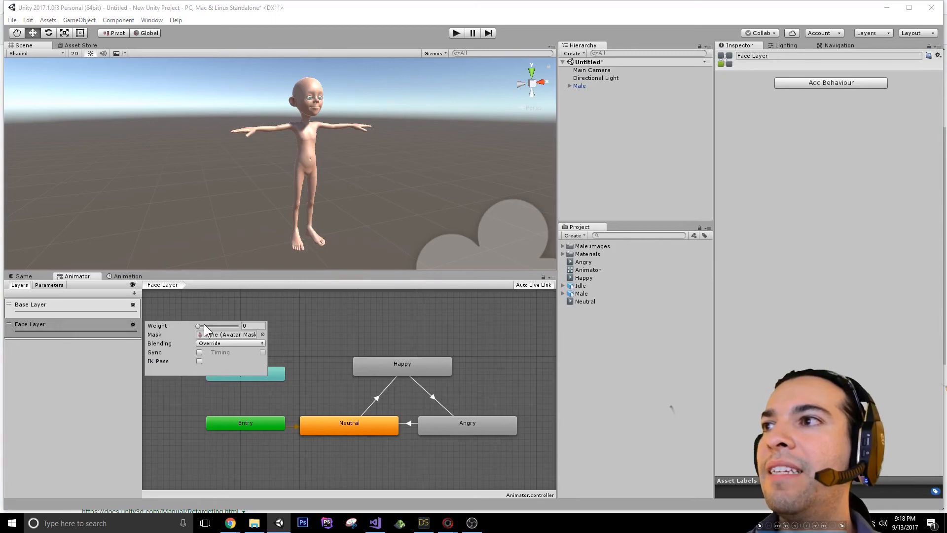
pyautogui.moveTo(197, 325); pyautogui.dragTo(247, 327)
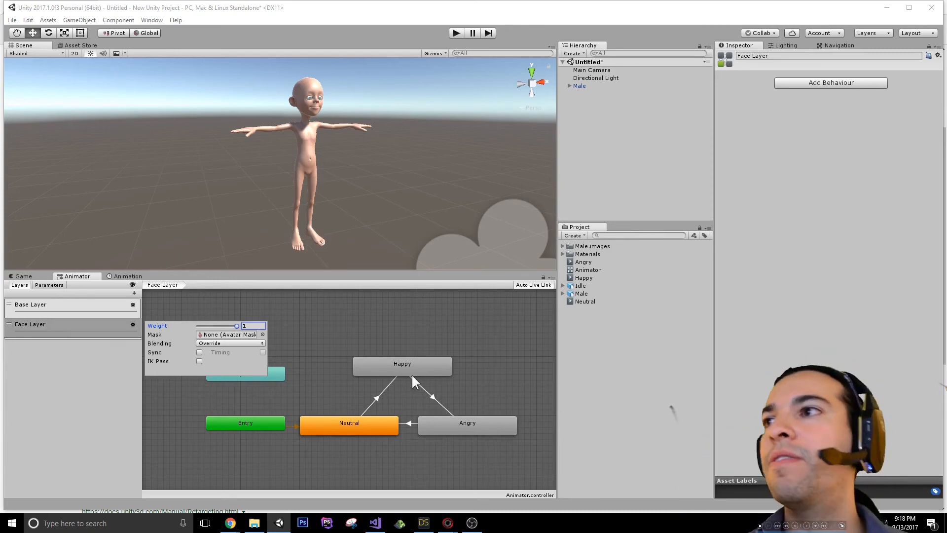
pyautogui.click(363, 322)
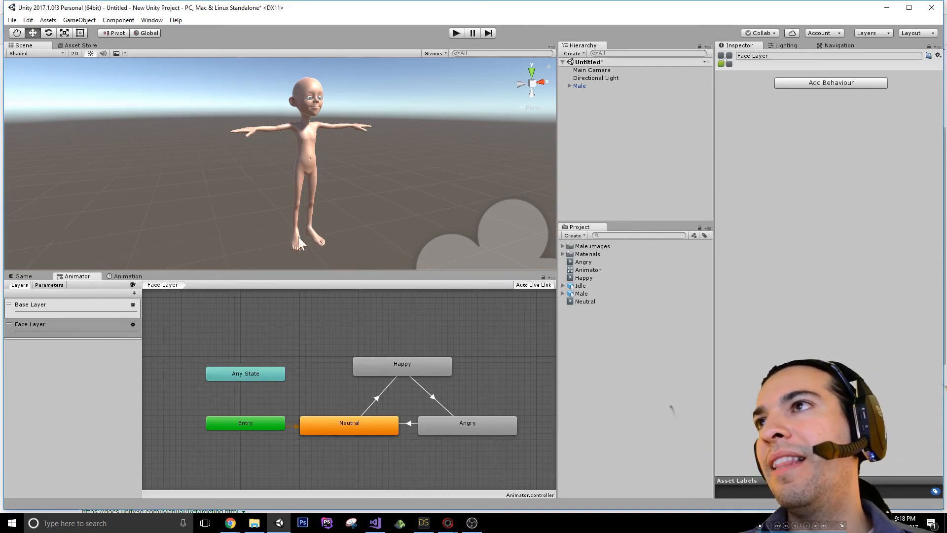
pyautogui.click(456, 34)
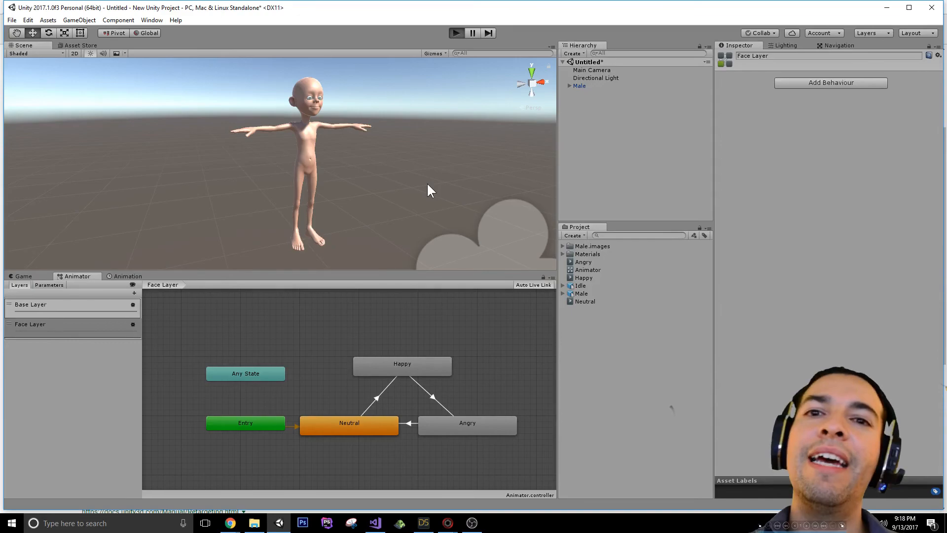